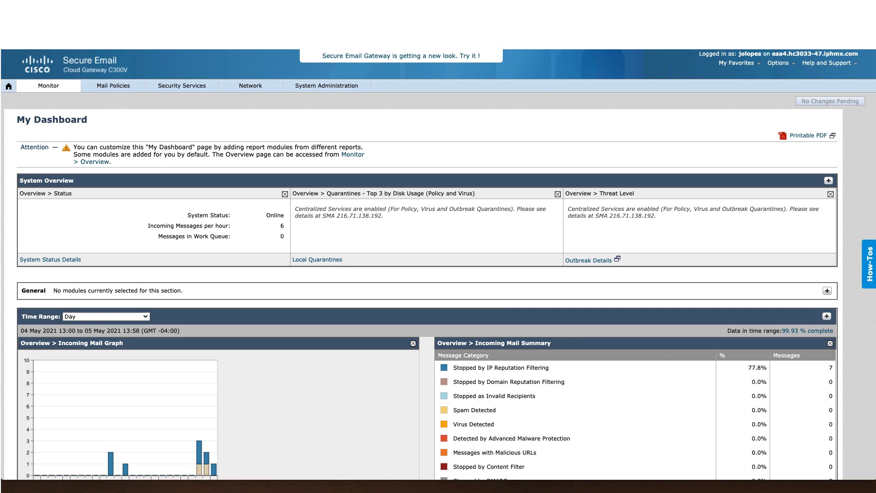
Step: Open Security Services > Scan Behavior and start editing the global settings
left_click(185, 86)
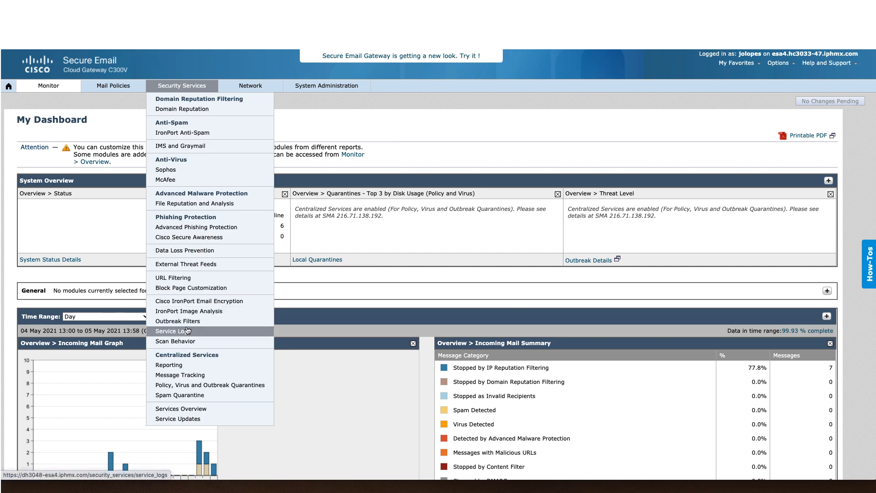
left_click(189, 342)
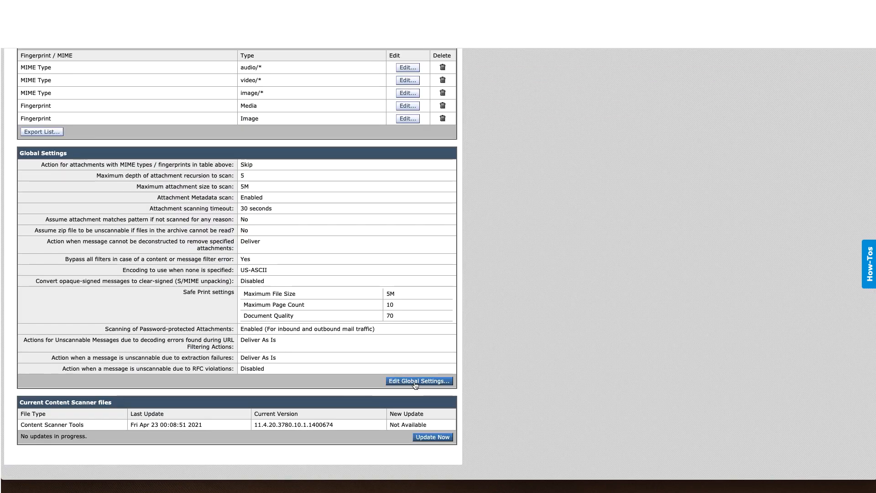
left_click(418, 382)
scroll(238, 350, "down", 5)
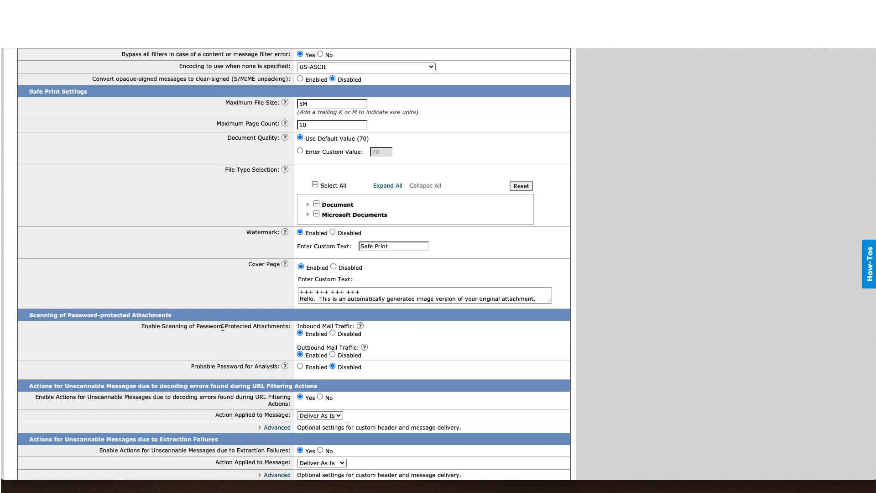
scroll(274, 319, "down", 2)
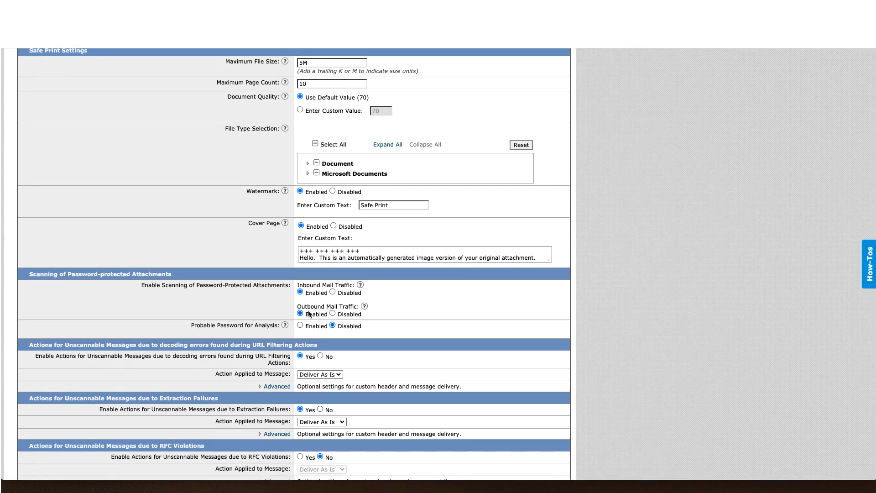
scroll(227, 303, "down", 1)
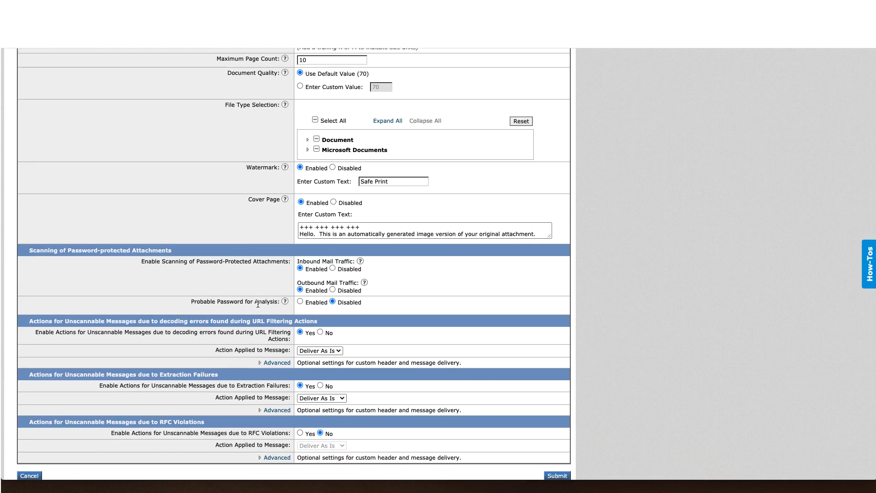
Step: Check the help on Probable Password for Analysis, enable it, then set it back to Disabled
left_click(286, 302)
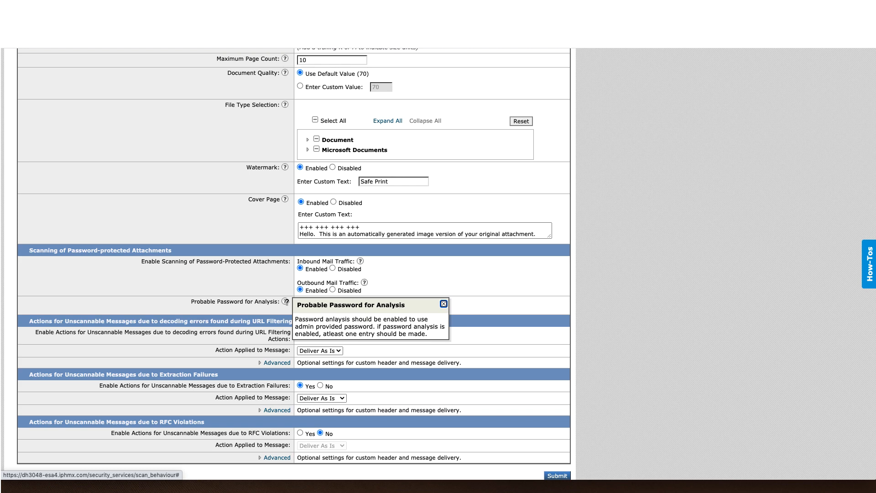
left_click(300, 301)
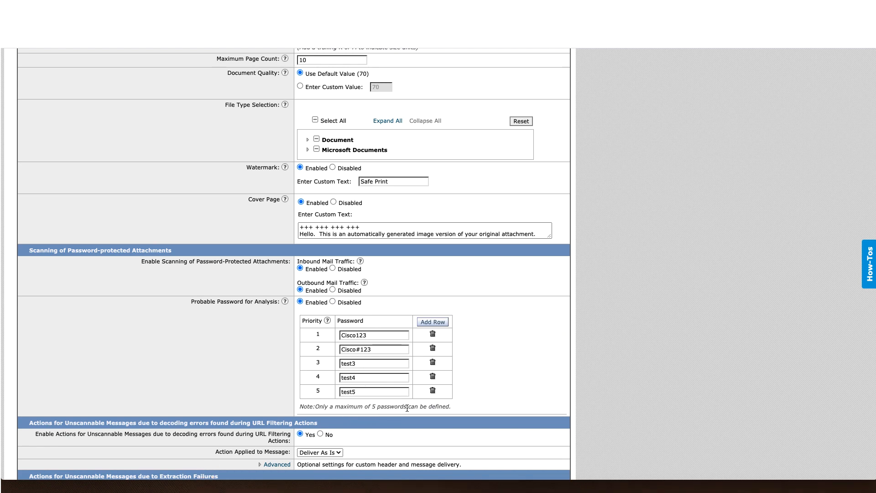
left_click(334, 302)
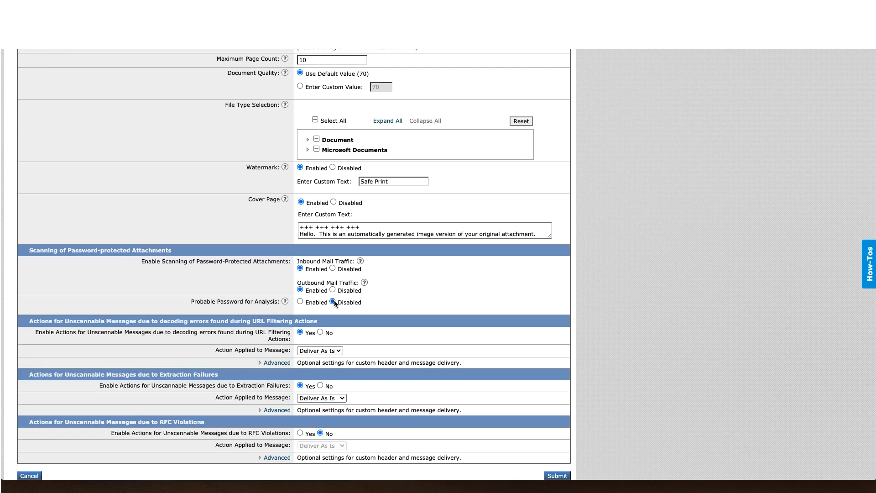
scroll(231, 245, "up", 10)
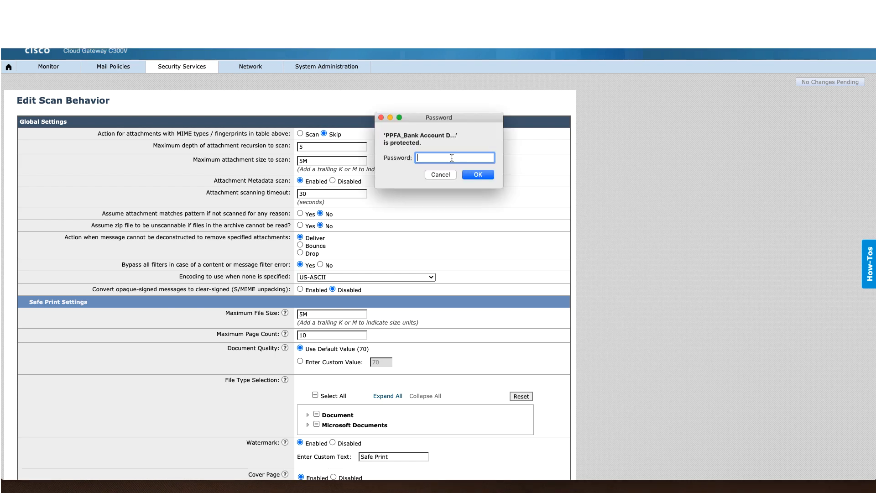
Step: Enter the open and modify passwords to open the PPFA_Bank Account Details workbook
type("********")
left_click(486, 178)
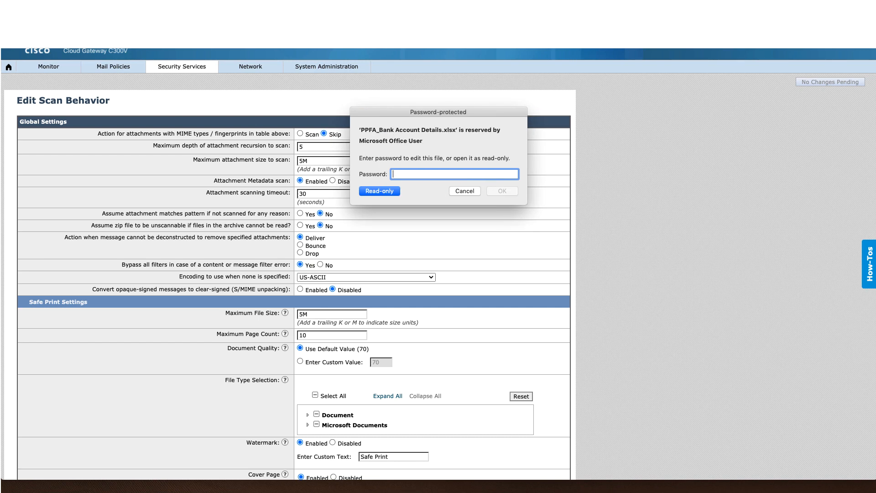
type("********")
key("Return")
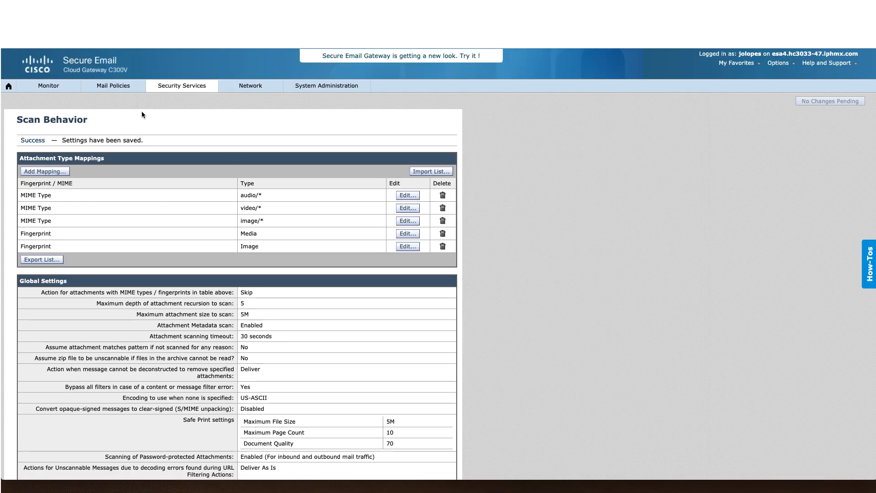
mouse_move(130, 89)
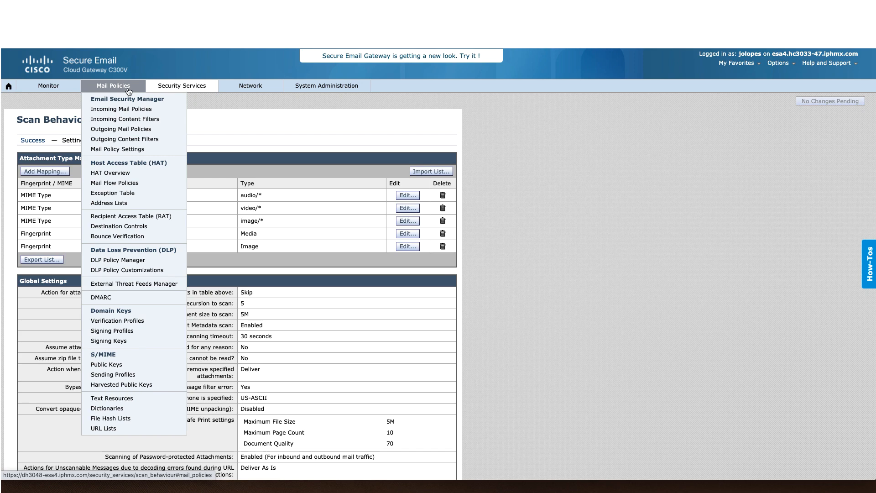
Step: Open the Protected_Attachment_Found incoming filter and confirm its attachment-is-protected condition
left_click(129, 119)
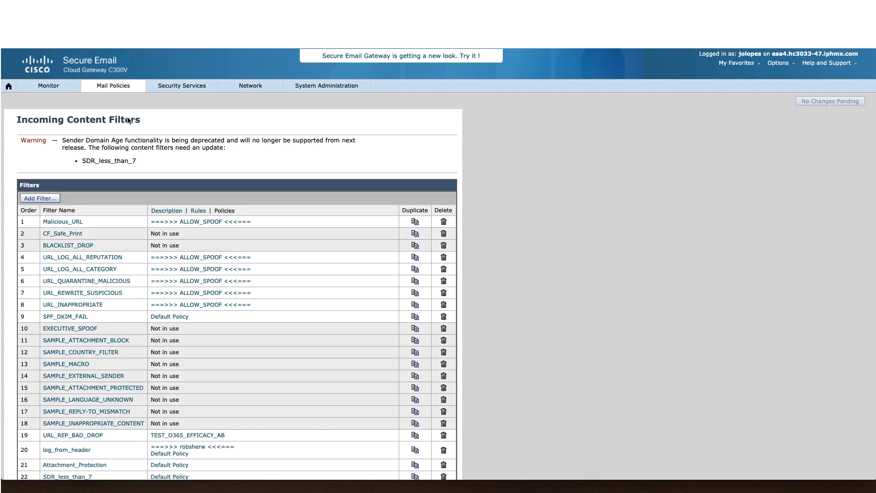
scroll(267, 187, "down", 5)
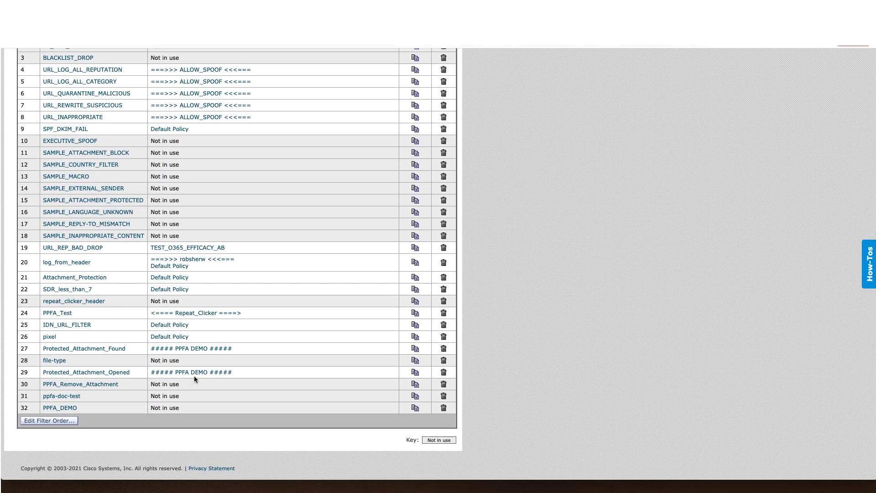
left_click(102, 350)
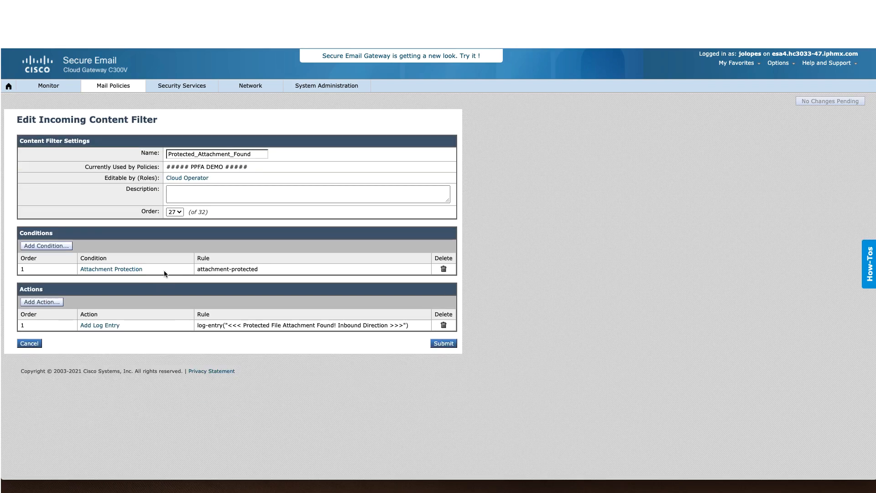
left_click(119, 269)
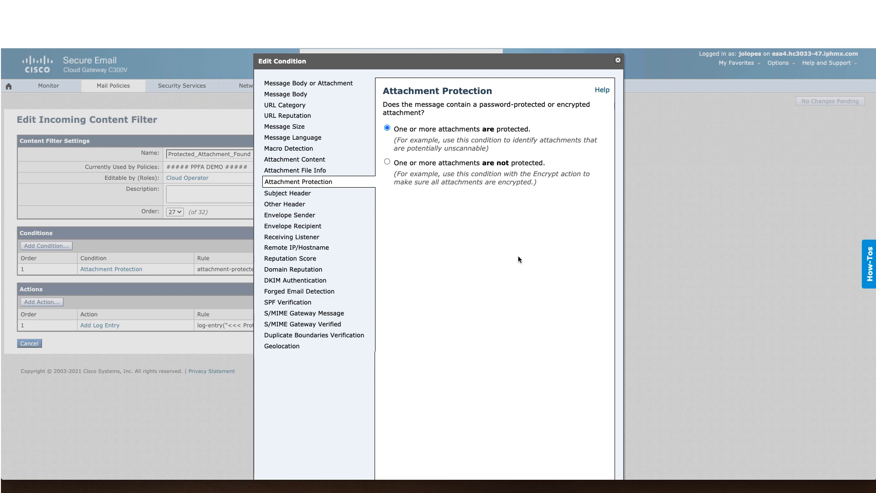
scroll(519, 259, "down", 2)
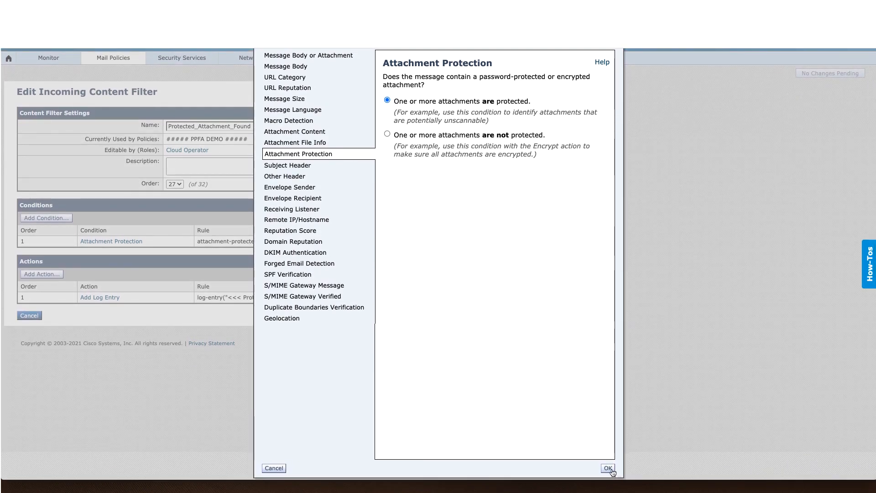
left_click(609, 468)
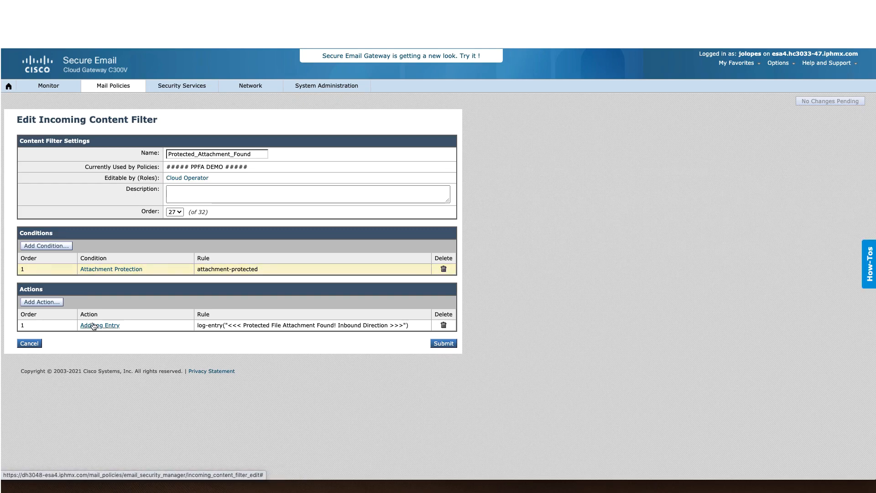
Step: Check the Add Log Entry action reads 'Protected File Attachment Found! Inbound Direction'
left_click(97, 325)
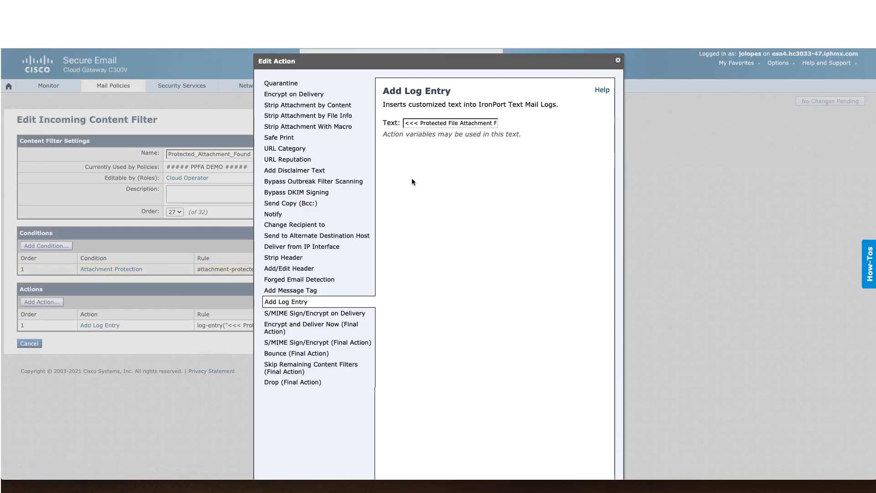
left_click(616, 62)
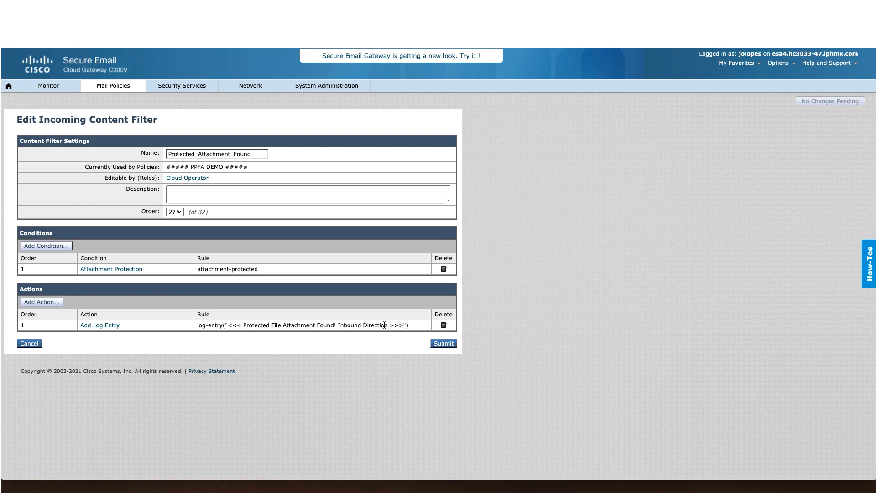
left_click(114, 86)
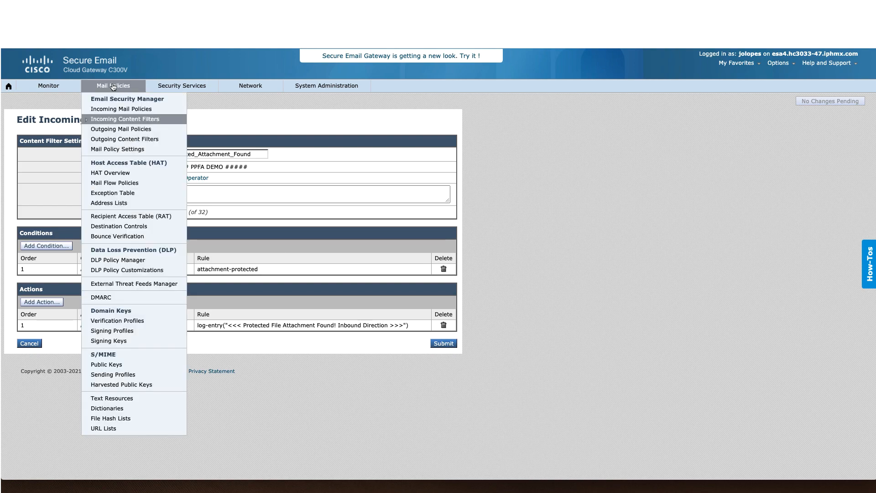
Step: Check that Protected_Attachment_Opened's Attachment Content condition matches 'Bank', then return to Incoming Content Filters
left_click(111, 120)
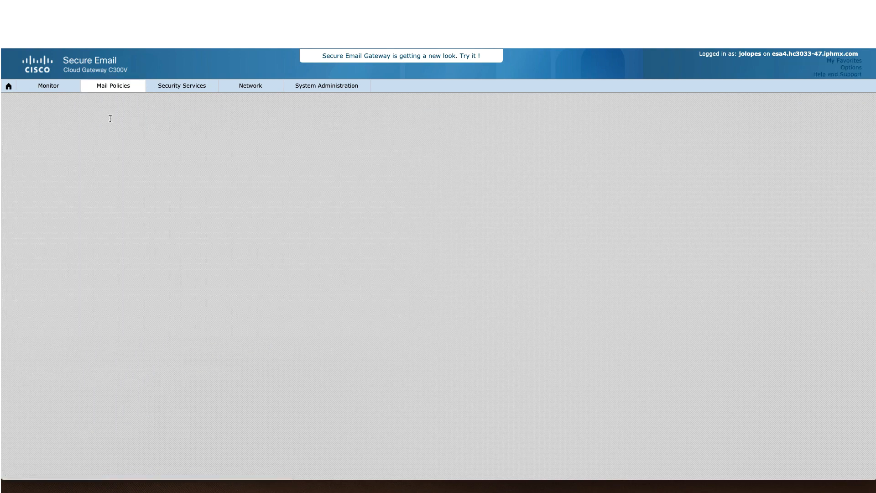
scroll(124, 310, "down", 5)
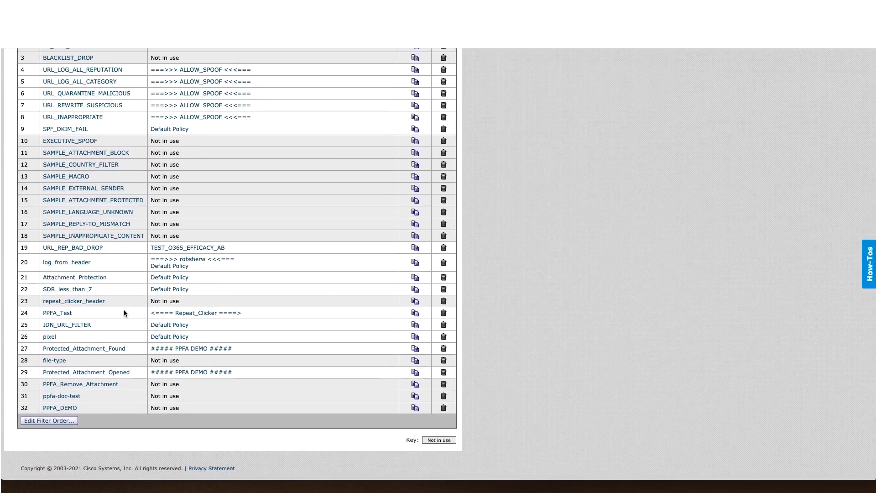
left_click(87, 372)
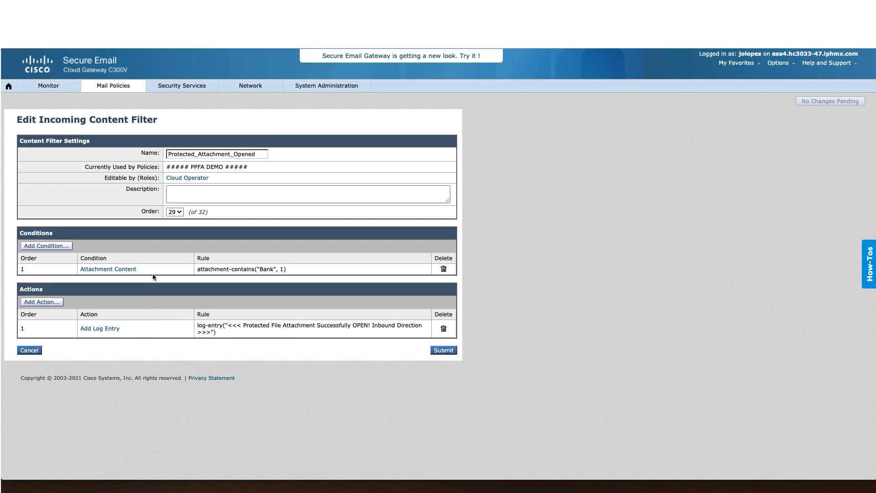
left_click(113, 269)
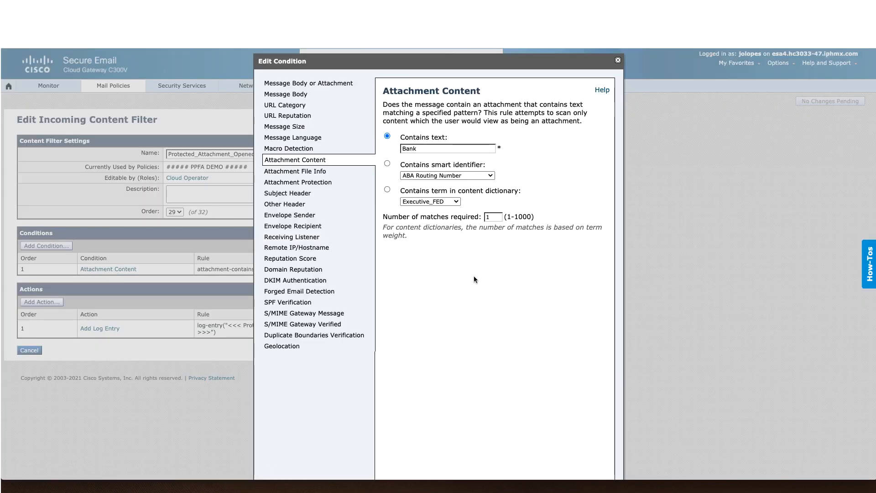
scroll(474, 279, "down", 2)
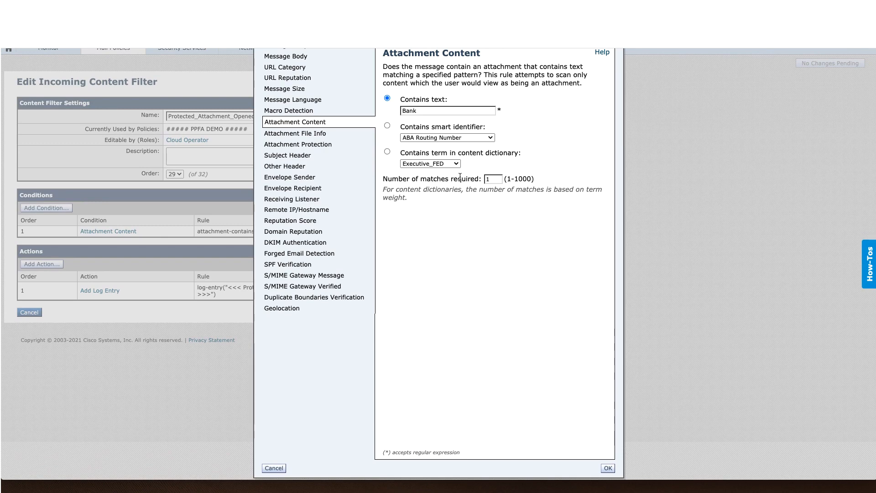
left_click(608, 468)
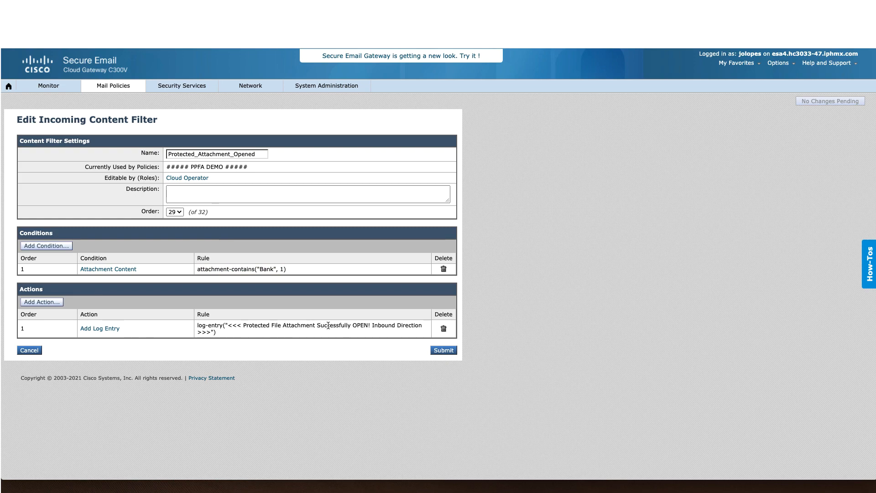
mouse_move(113, 85)
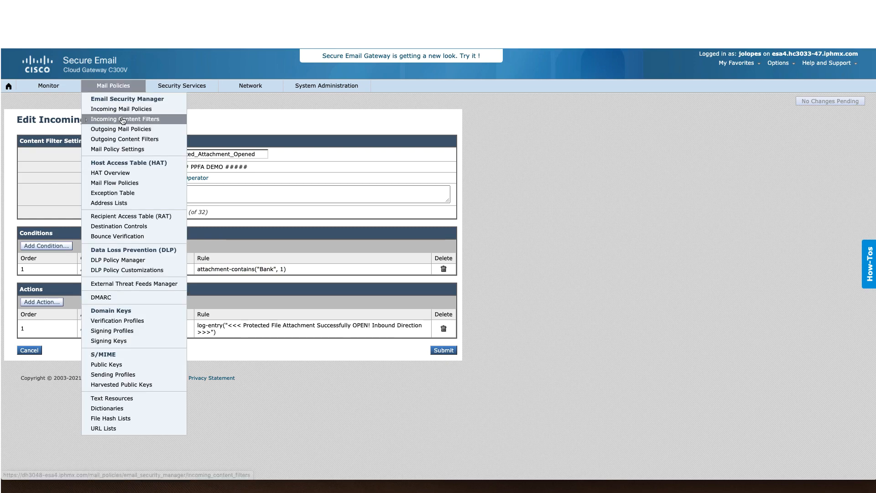
left_click(122, 118)
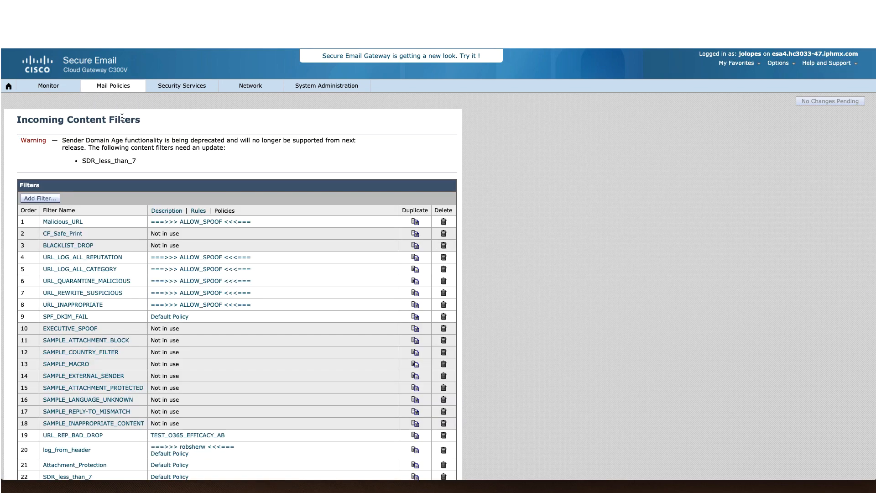
Step: Open PPFA_Remove_Attachment and review its URL Reputation action that strips attachments with untrusted URLs
scroll(186, 384, "down", 3)
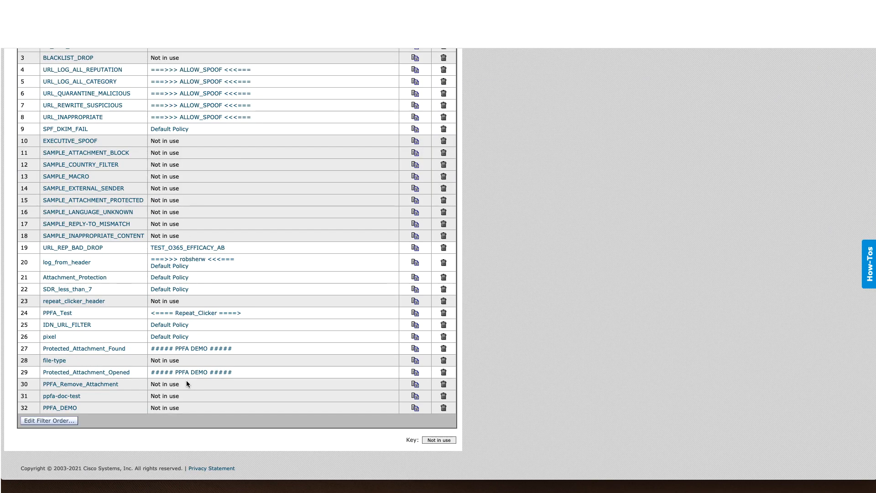
left_click(88, 387)
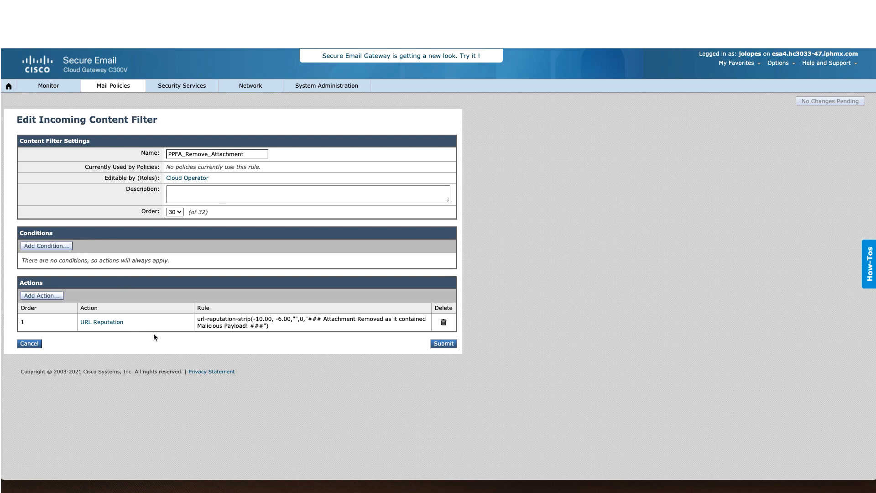
left_click(106, 322)
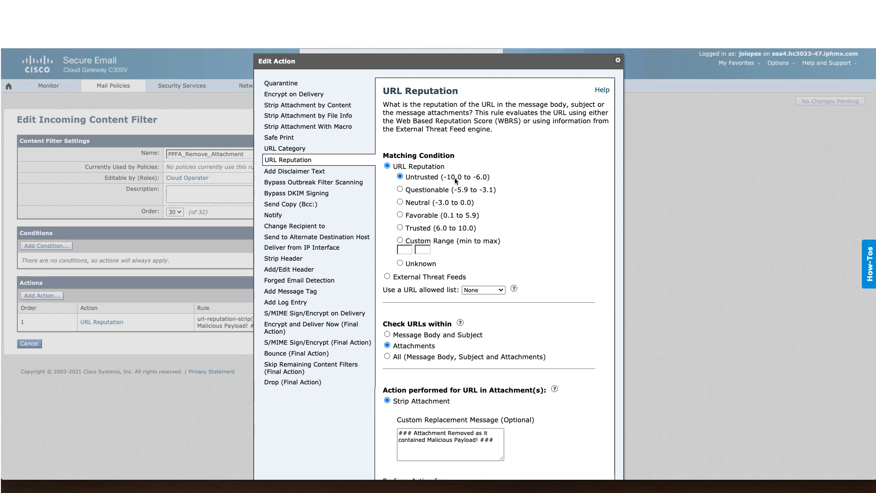
scroll(547, 198, "down", 1)
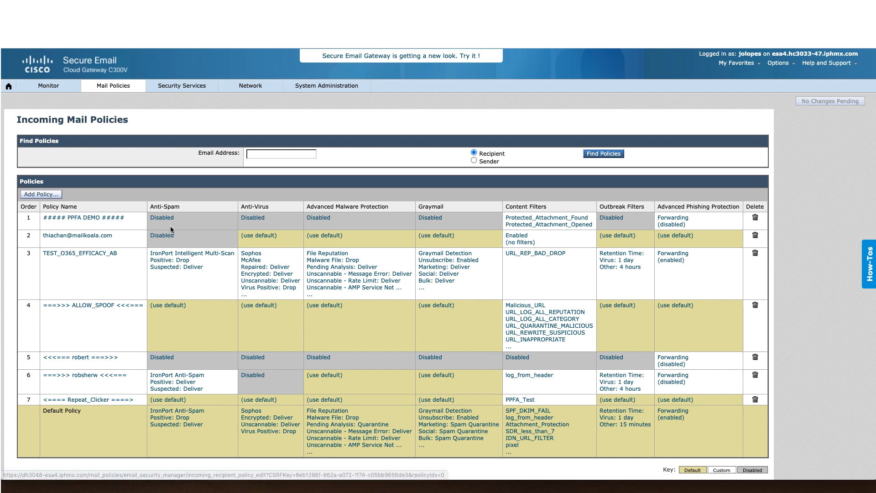
Step: Open the PPFA DEMO policy's content filter settings, then enter tail mail_logs in the terminal
left_click(540, 221)
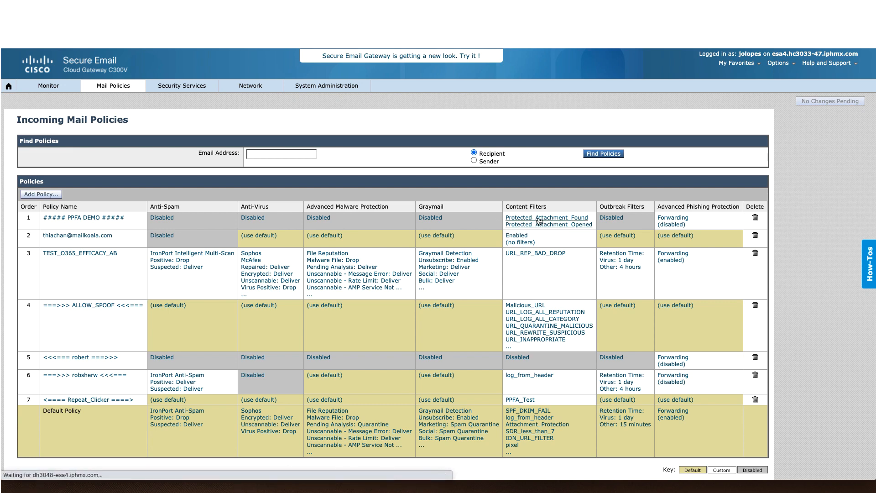
scroll(493, 242, "down", 5)
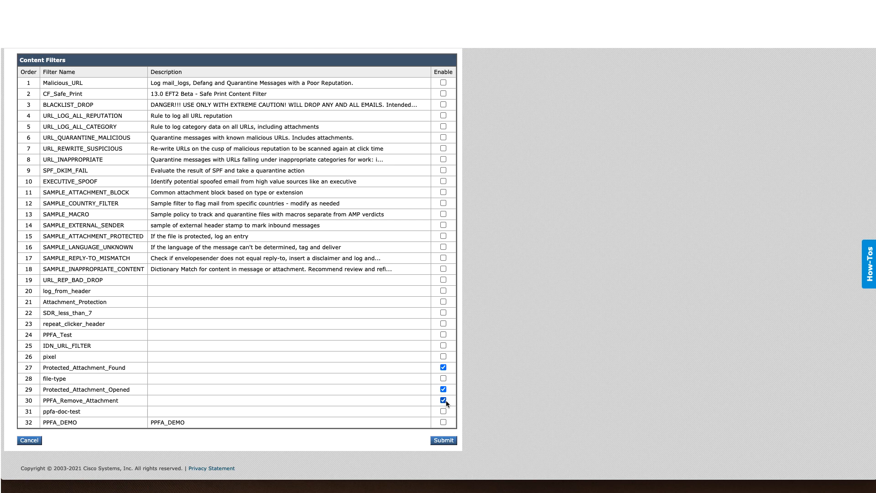
type("tail")
type(" mail")
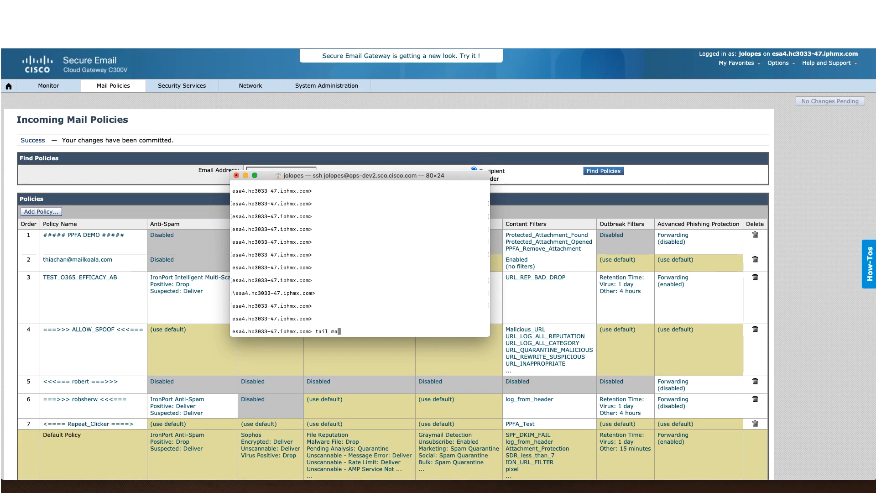
type("_logs")
Step: Run tail mail_logs to stream the gateway's mail logs
key("Return")
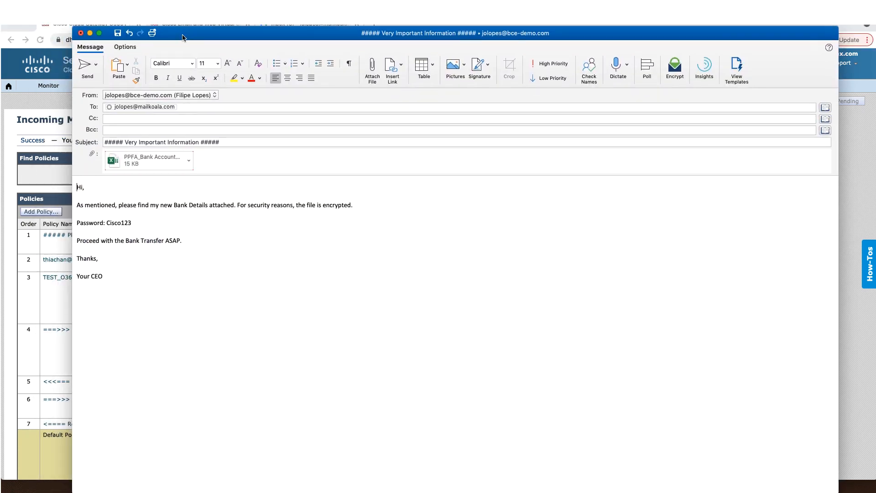
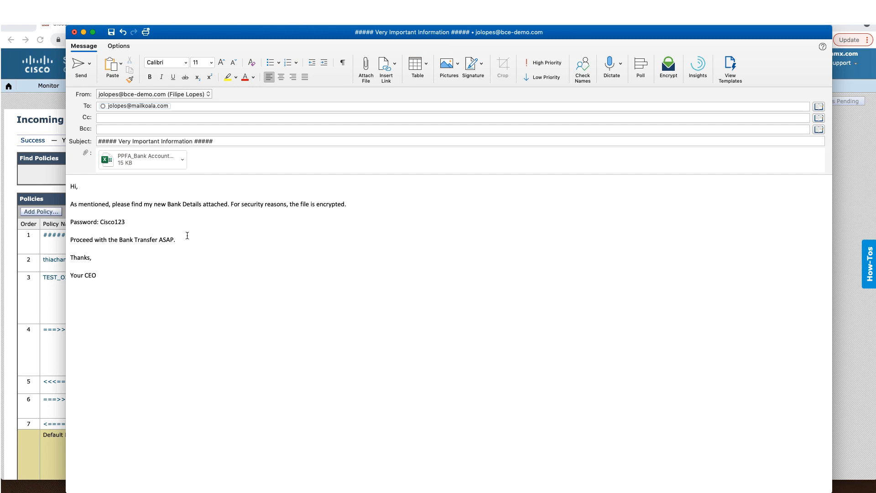
Step: Send the 'Very Important Information' email with its encrypted bank-details spreadsheet attached
left_click(79, 66)
left_click(361, 275)
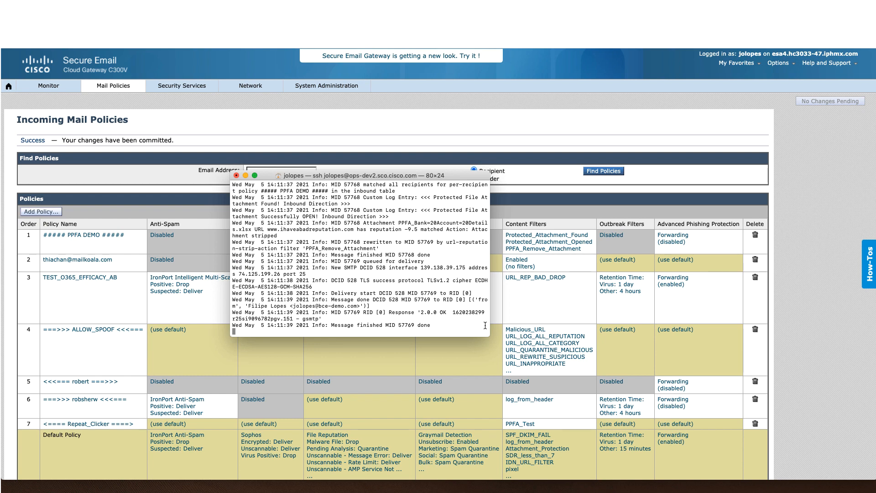
Step: Enlarge the terminal and highlight the 'Attachment stripped' and url-reputation-strip-action log lines
left_click_drag(490, 334, 624, 406)
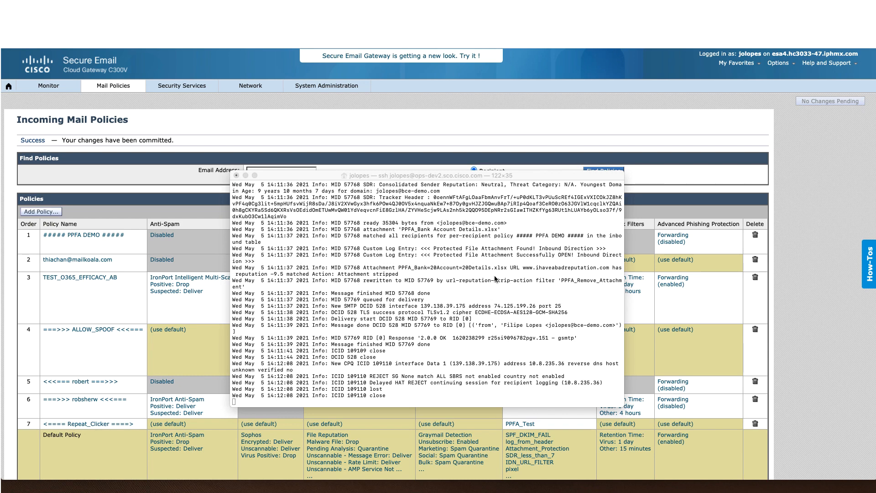
left_click_drag(338, 273, 417, 275)
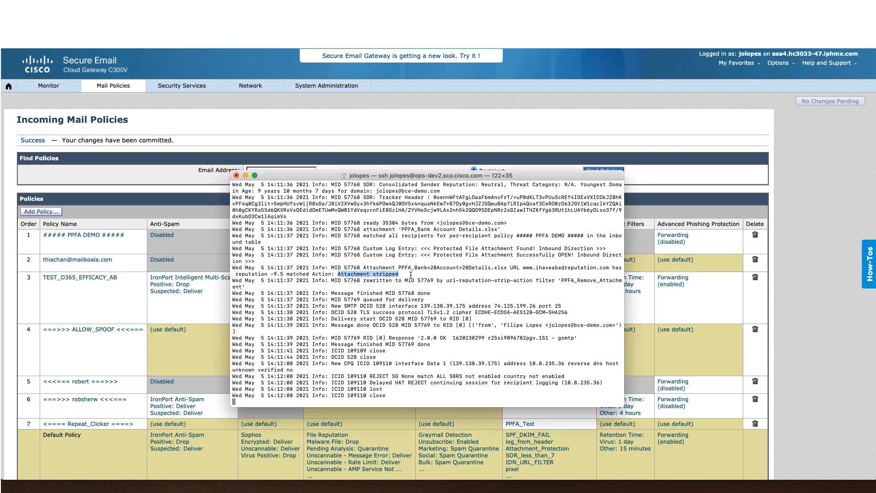
left_click_drag(286, 280, 602, 285)
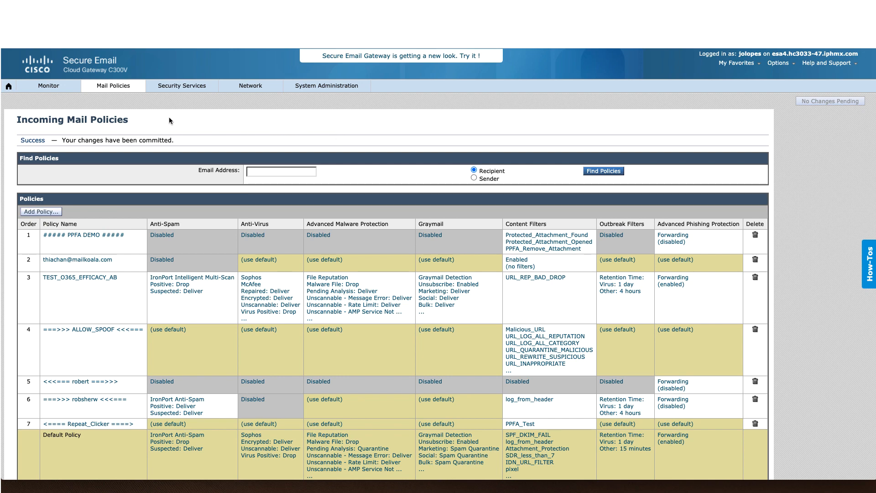
Step: Review the PPFA Notify text resource, then the PPFA Disclaimer text resource
mouse_move(122, 88)
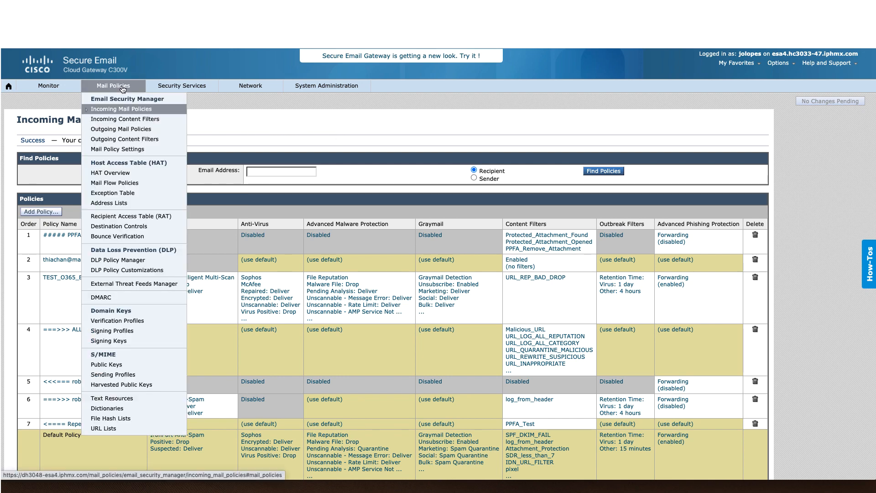
left_click(126, 400)
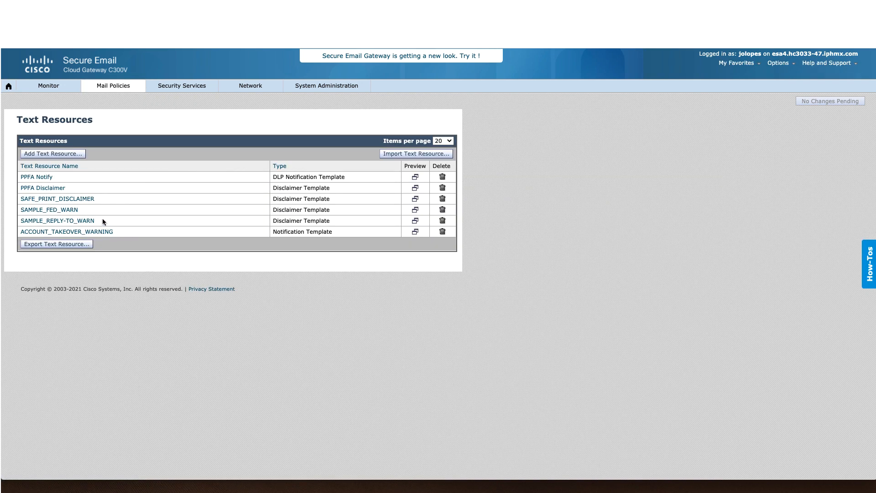
left_click(46, 180)
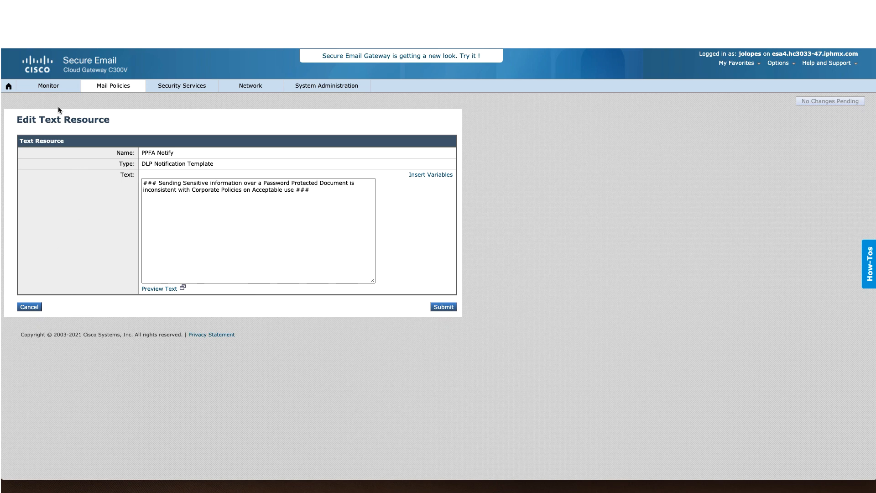
left_click(105, 88)
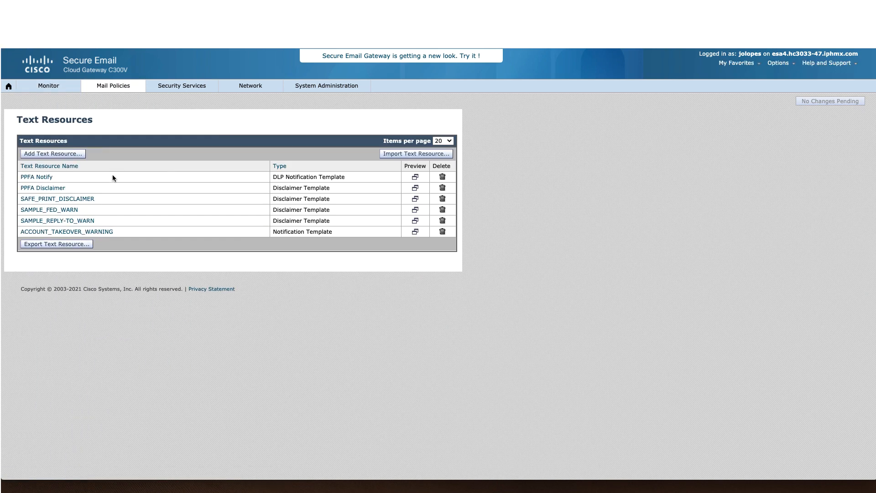
left_click(47, 189)
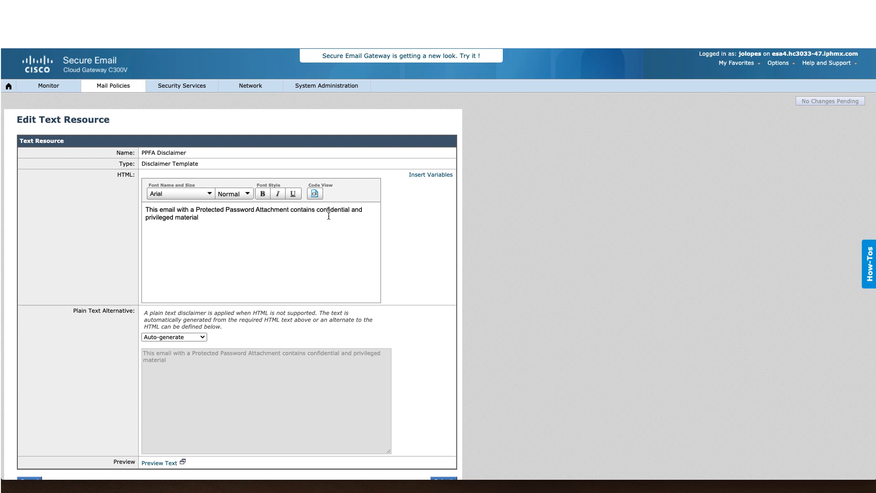
left_click(113, 85)
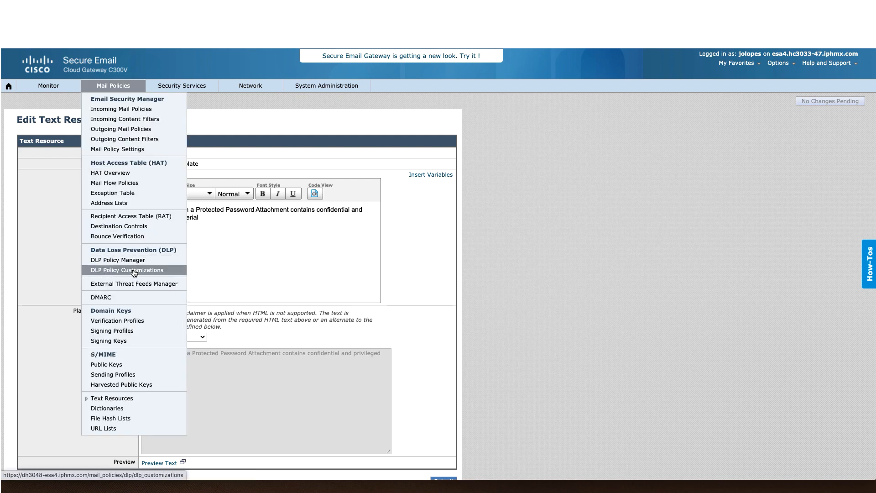
Step: Go through the PPFA Violation DLP message action's quarantine, subject-tag and sender-notification settings
left_click(133, 270)
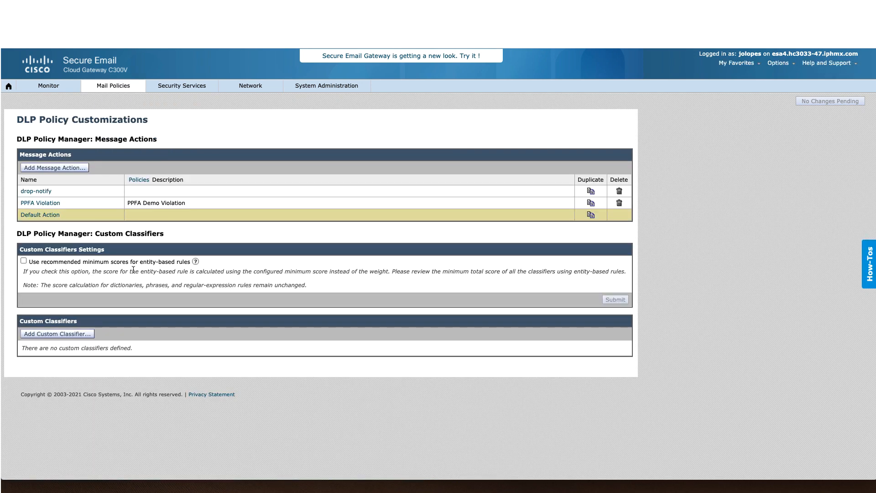
left_click(43, 203)
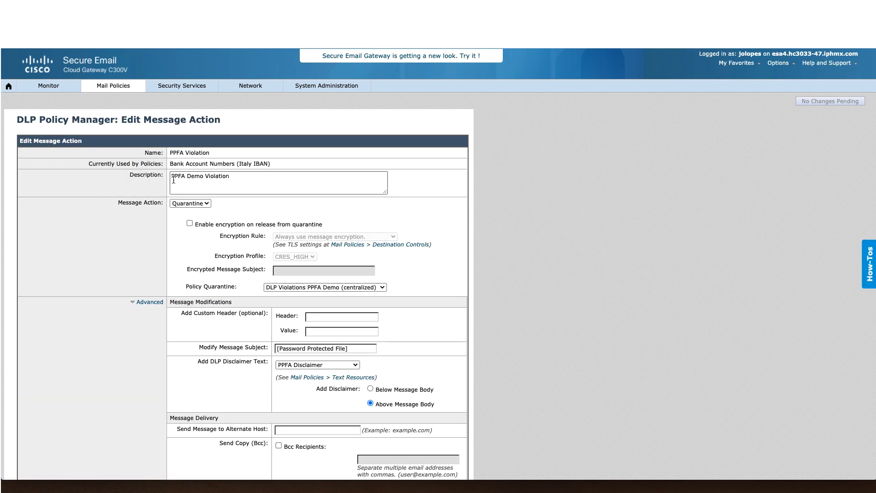
scroll(516, 228, "down", 2)
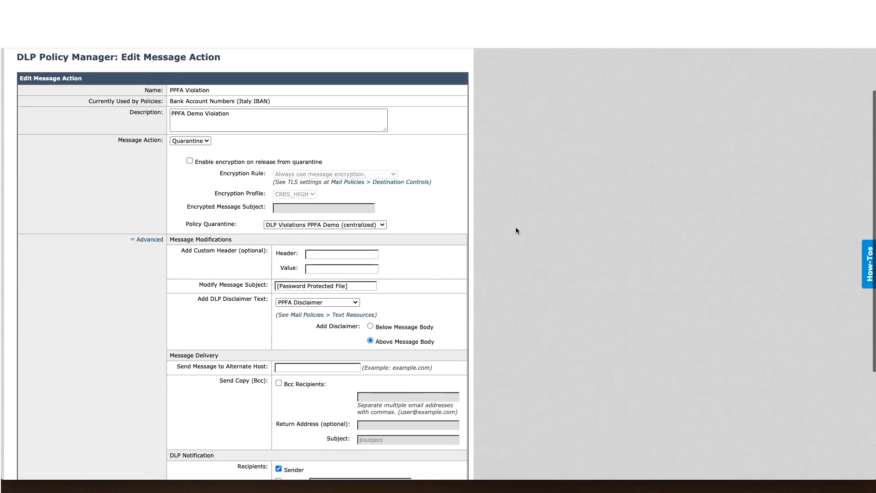
scroll(515, 227, "down", 1)
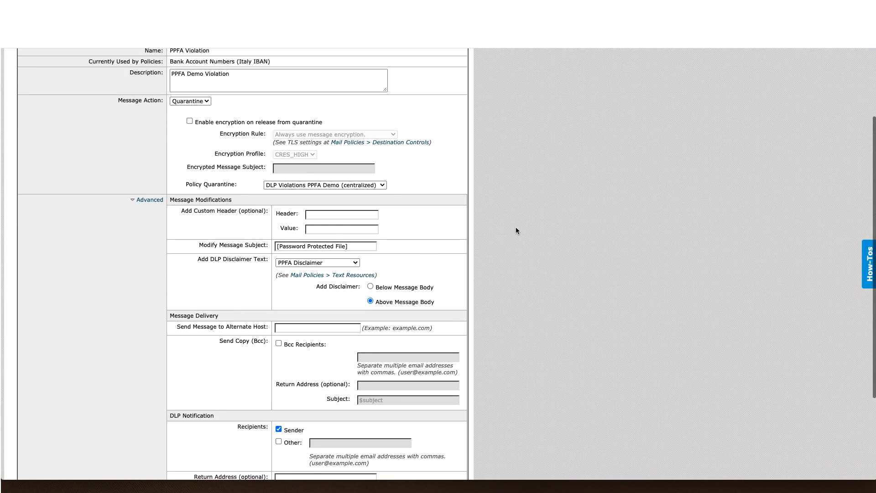
scroll(516, 228, "up", 1)
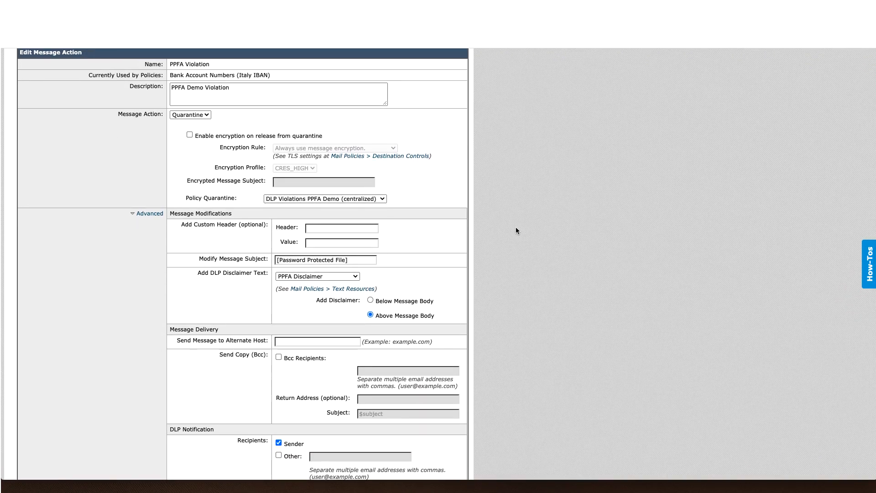
scroll(516, 231, "down", 1)
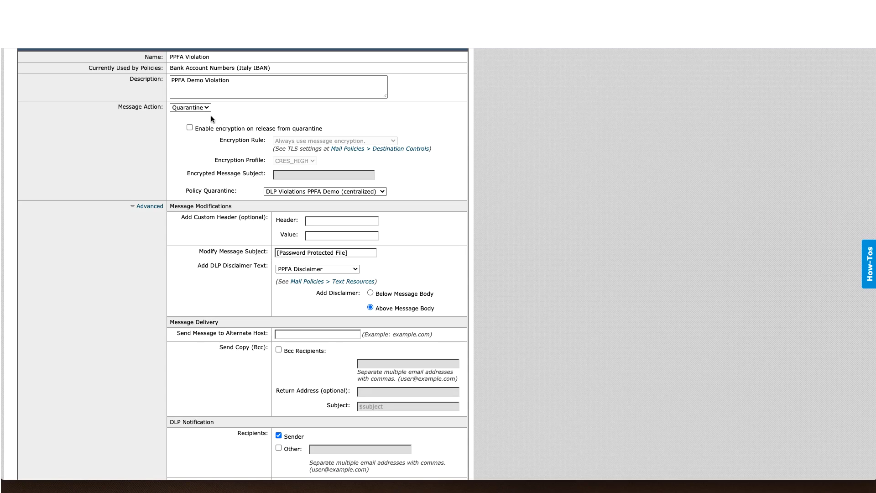
scroll(477, 322, "down", 4)
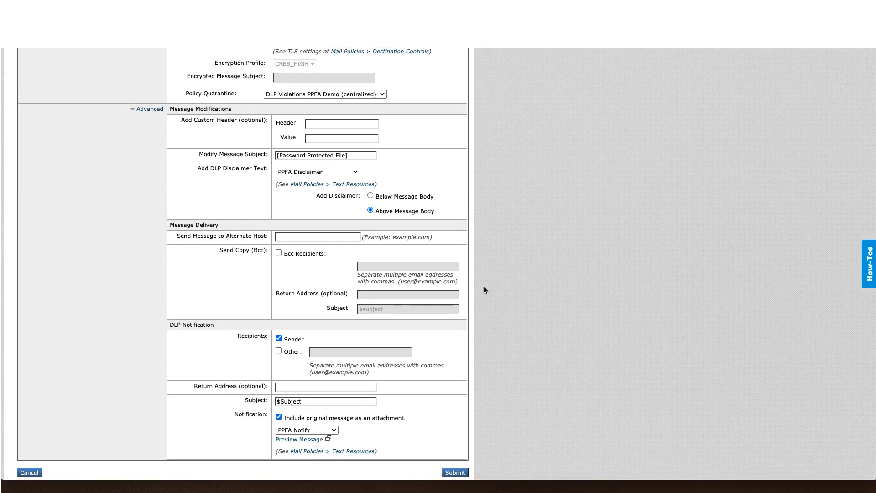
scroll(483, 286, "down", 2)
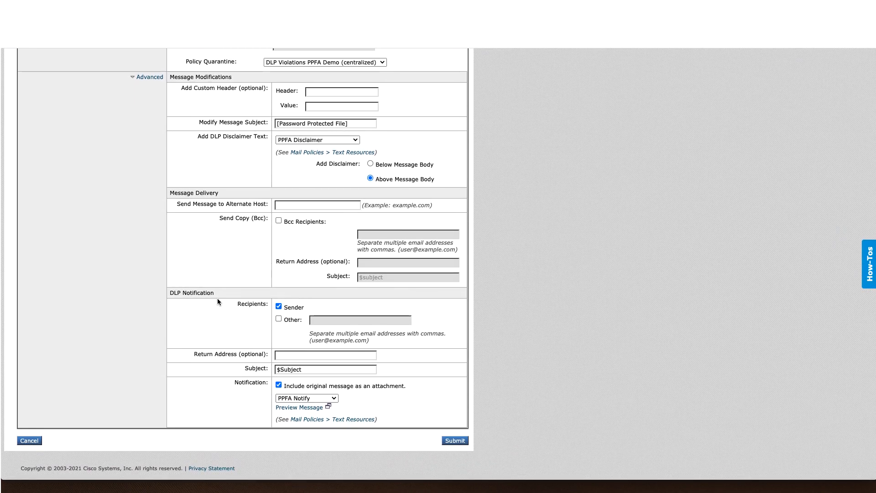
mouse_move(123, 91)
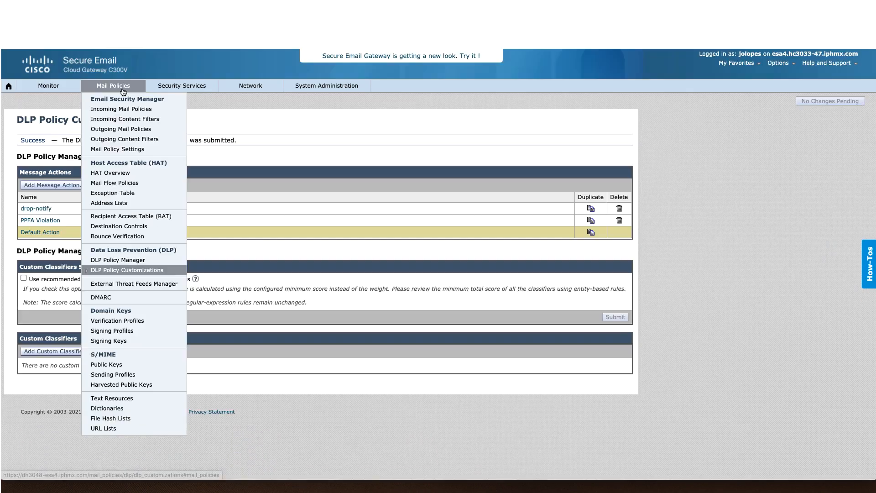
Step: Check the outgoing content filters and the PPFA DEMO outgoing policy's DLP settings
left_click(121, 137)
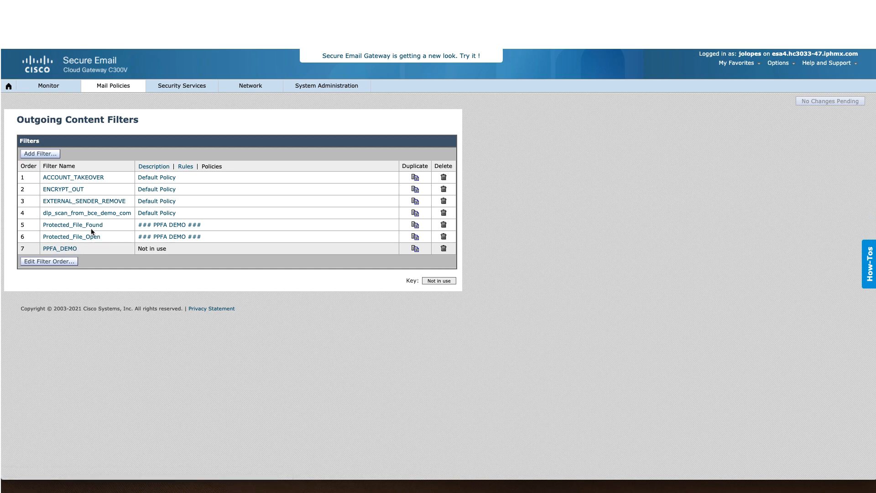
mouse_move(115, 86)
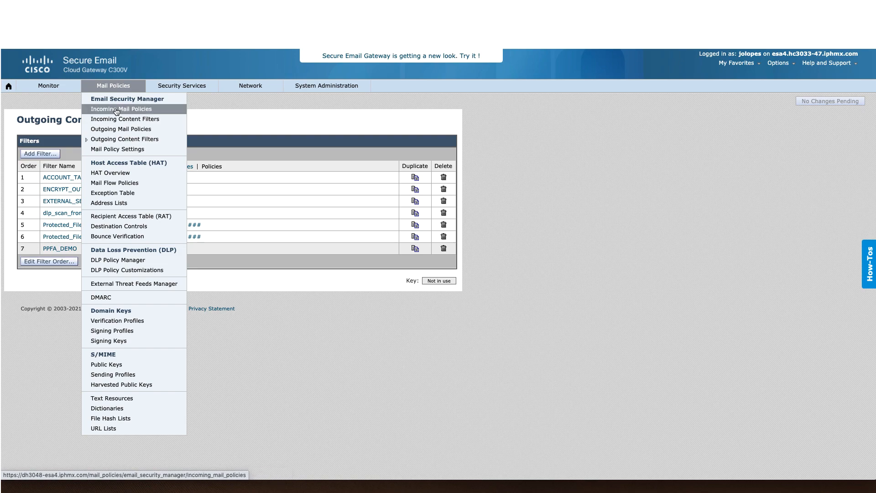
left_click(116, 132)
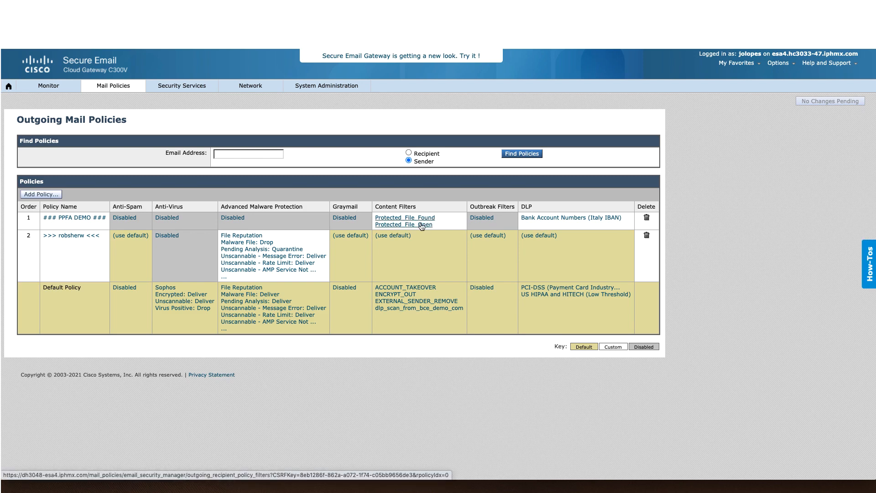
left_click(561, 219)
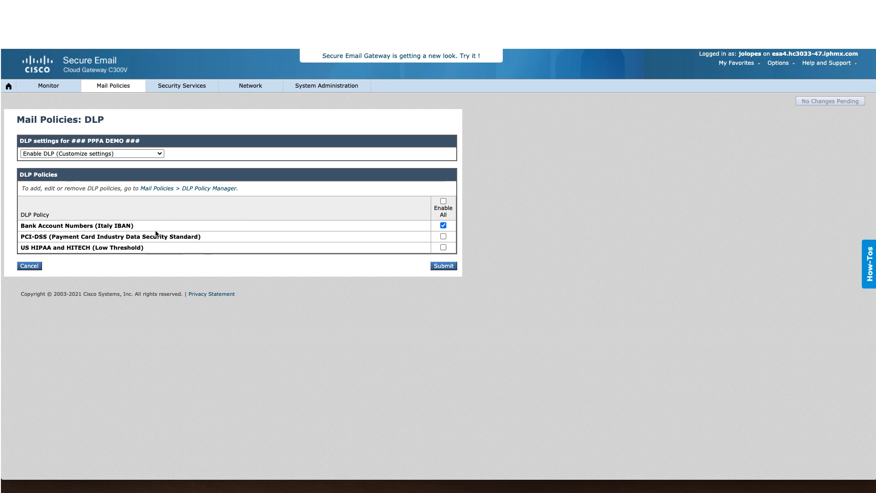
Step: Inspect the Bank Account Numbers (Italy IBAN) DLP policy, then open the DLP Violations PPFA Demo quarantine
mouse_move(129, 88)
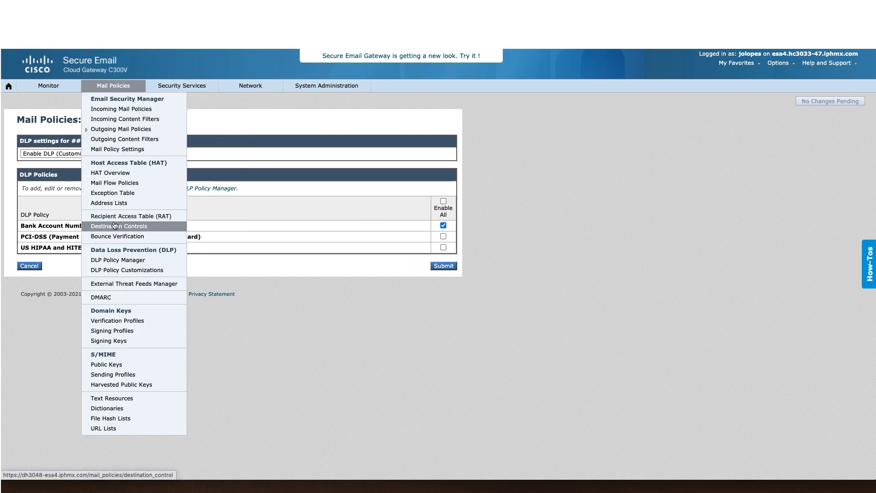
left_click(110, 260)
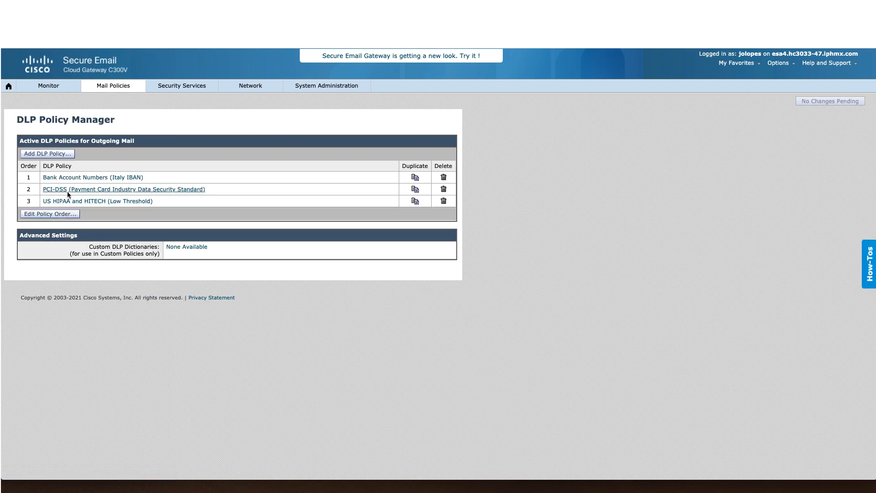
left_click(85, 181)
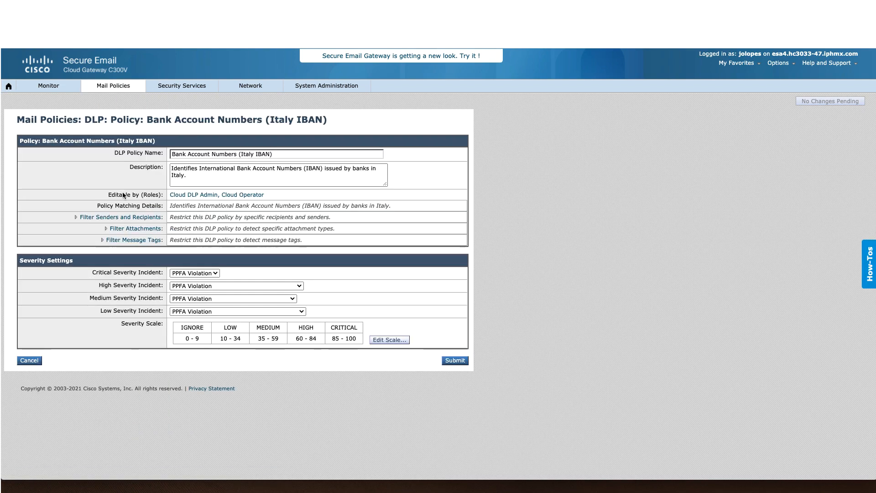
mouse_move(115, 85)
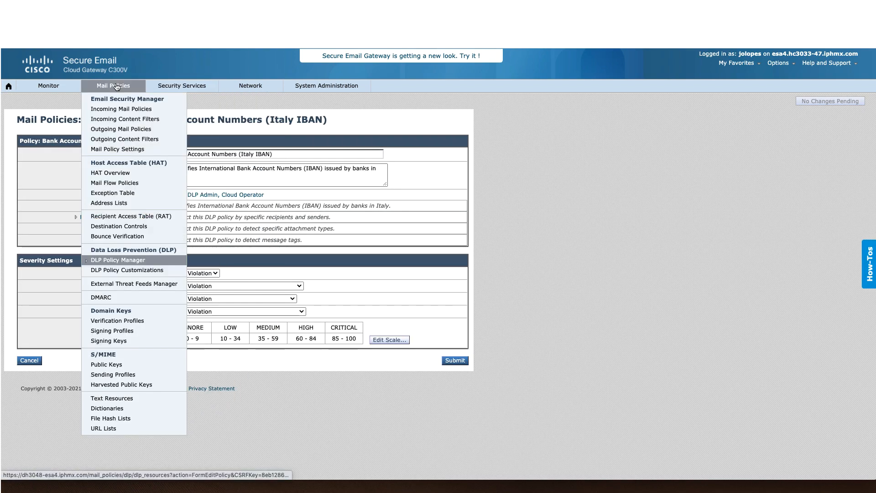
left_click(115, 129)
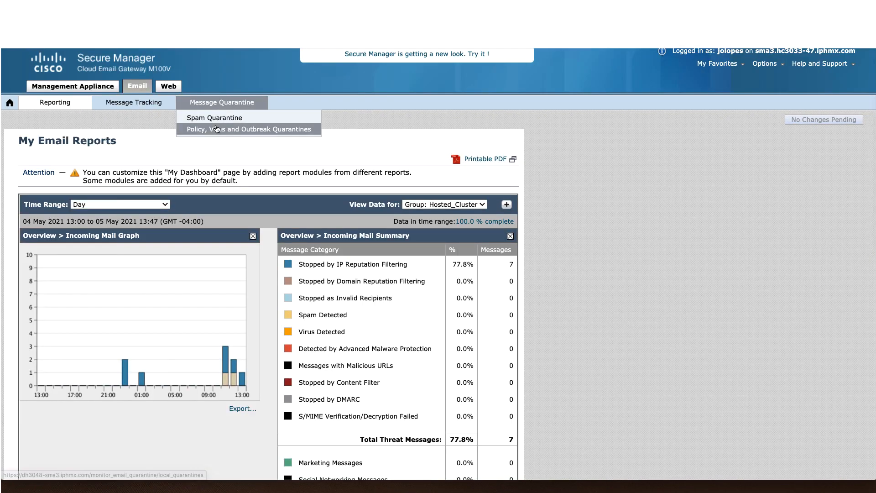
left_click(235, 129)
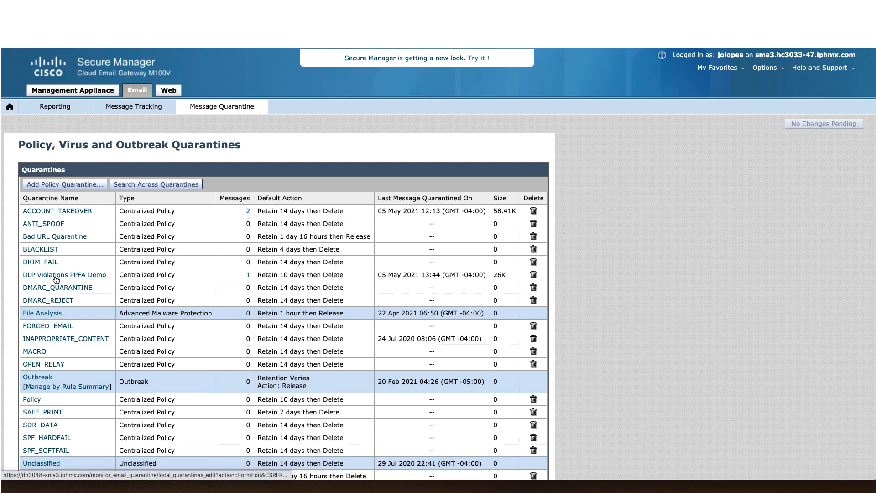
left_click(72, 276)
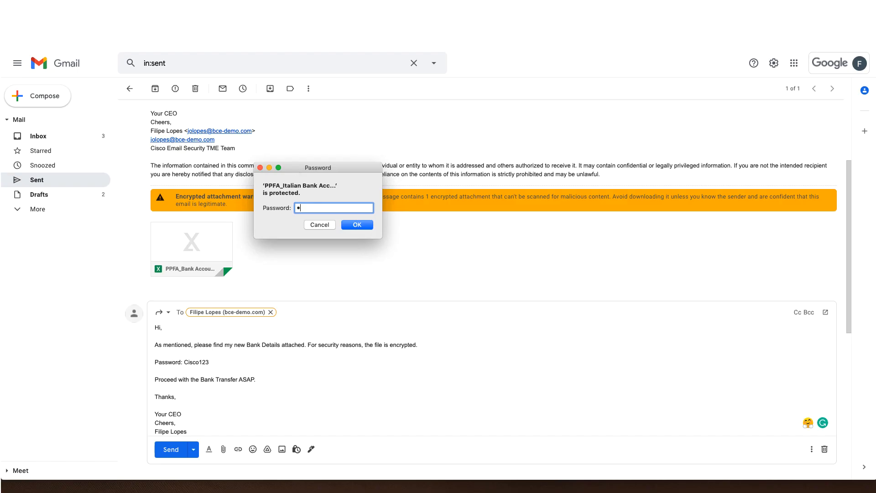
Step: Unlock PPFA_Italian Bank Account Details.xlsx by entering its password at both prompts
type("isco123")
key("Return")
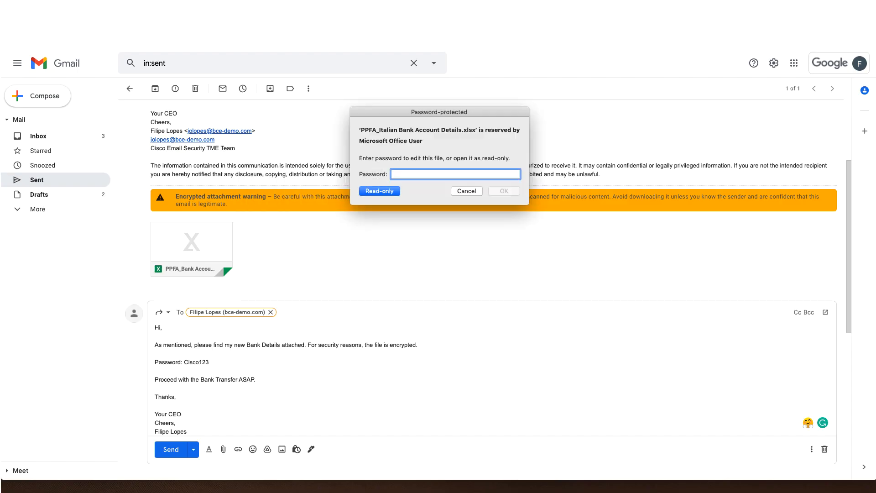
type("Cisco1")
key("Return")
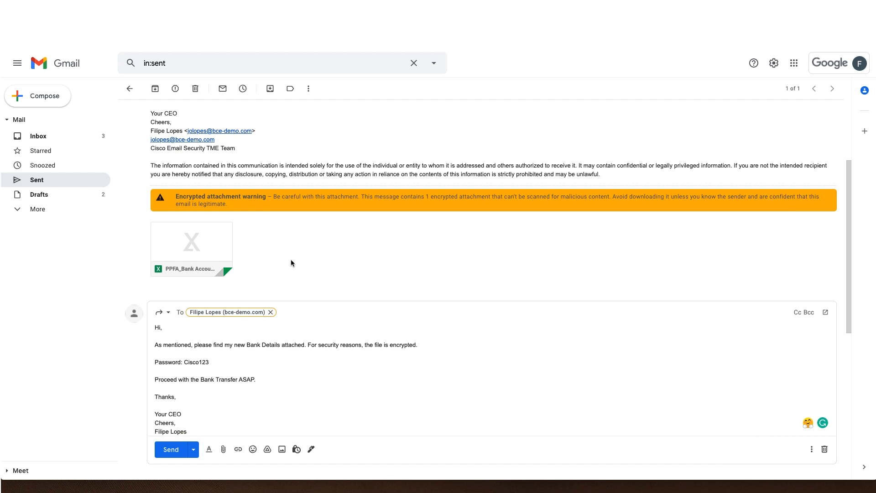
scroll(291, 263, "down", 3)
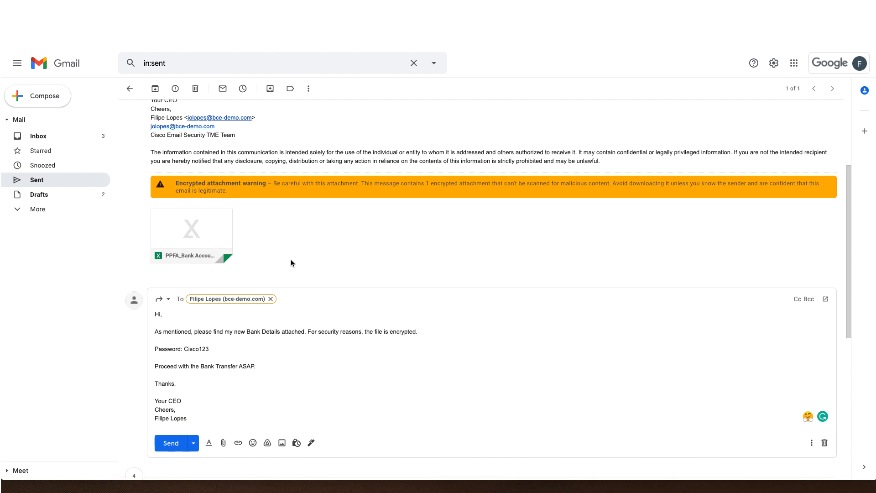
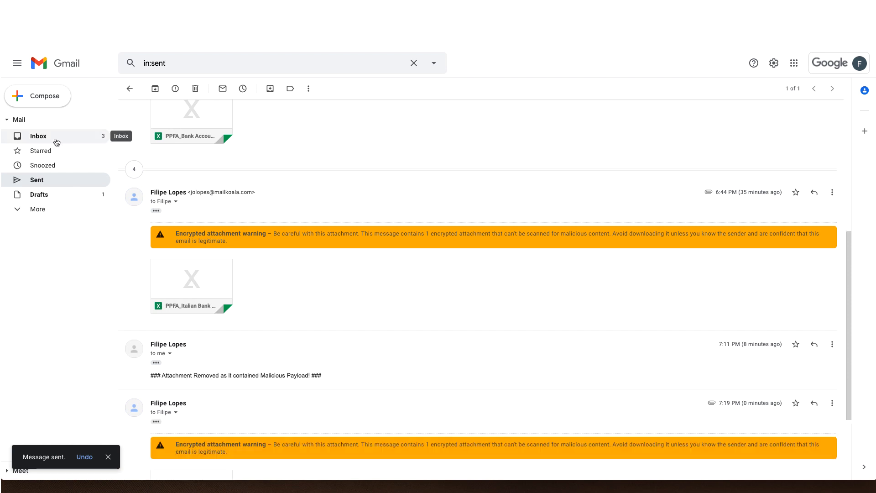
Step: Leave the sent bank-details thread and return to the Gmail inbox
left_click(57, 136)
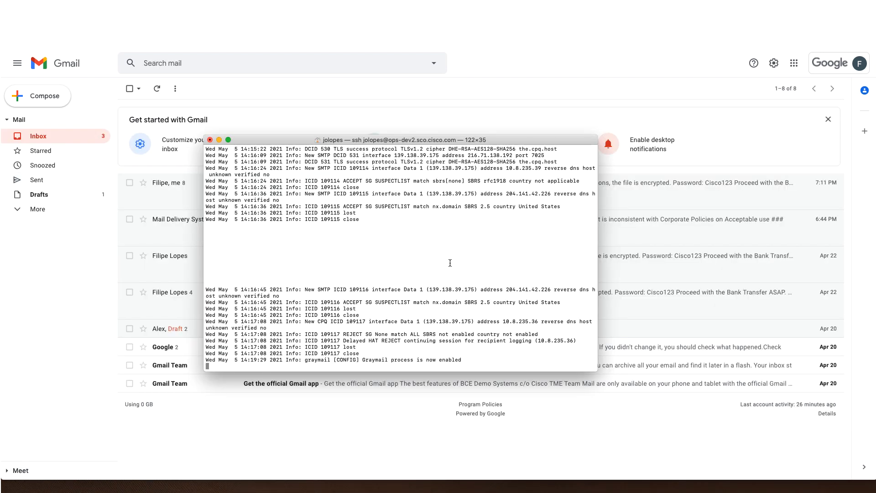
Step: Highlight the DLP violation and quarantine-enqueue lines for the encrypted bank-details message in the mail log
scroll(390, 247, "down", 2)
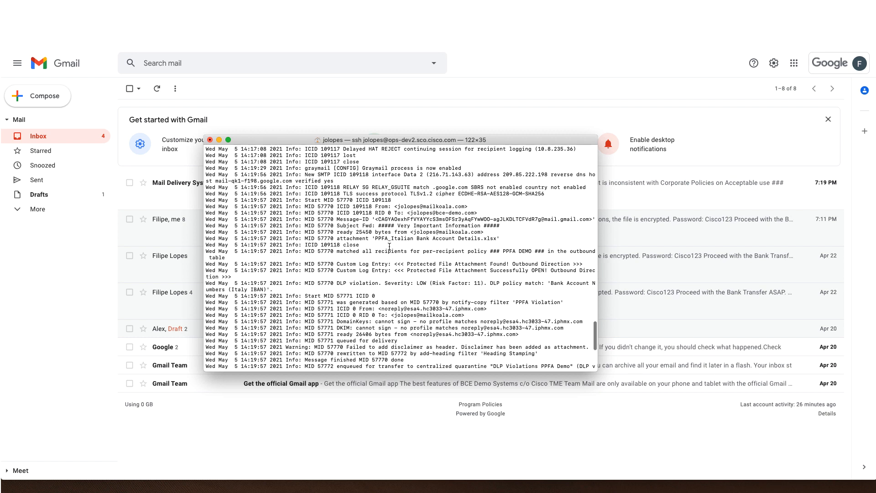
scroll(389, 247, "down", 1)
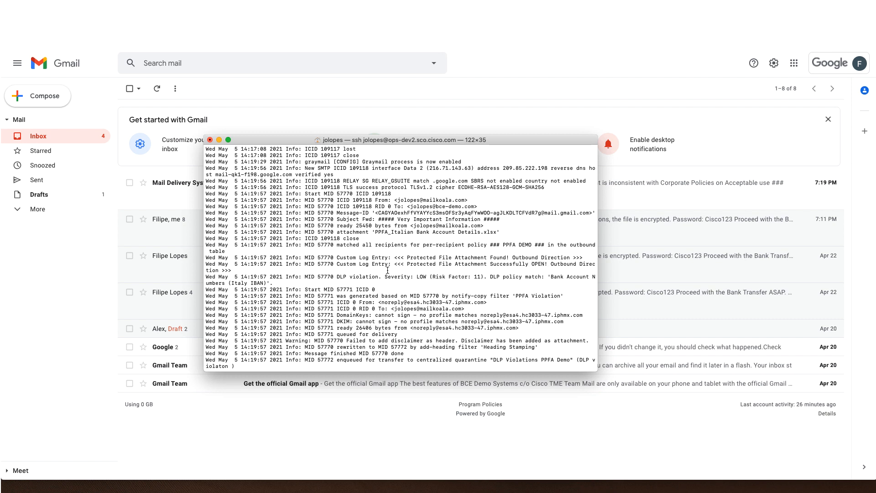
left_click_drag(336, 276, 485, 281)
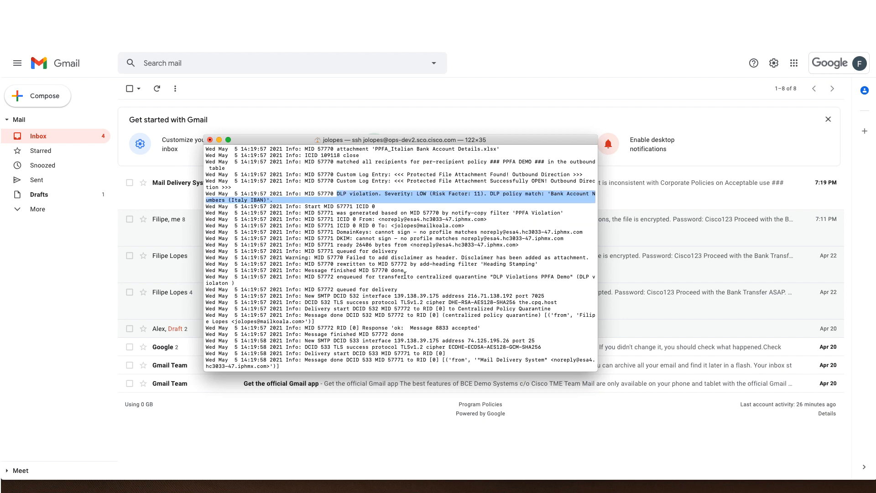
left_click_drag(347, 277, 561, 281)
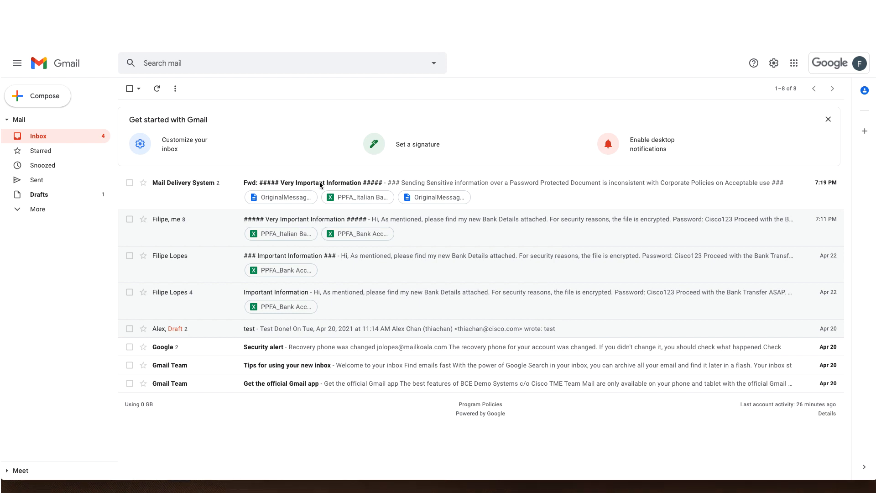
Step: Open the 'Fwd: ##### Very Important Information #####' notices and check the OriginalMessage.txt attachment
left_click(203, 184)
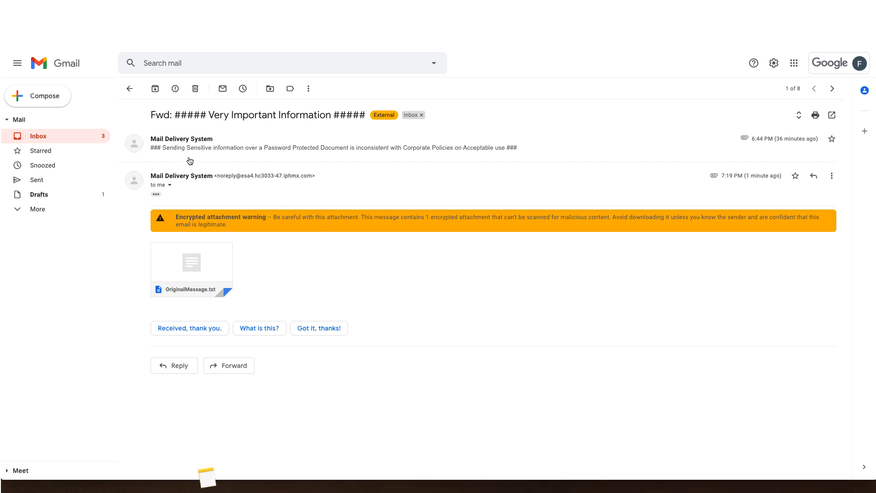
left_click(304, 148)
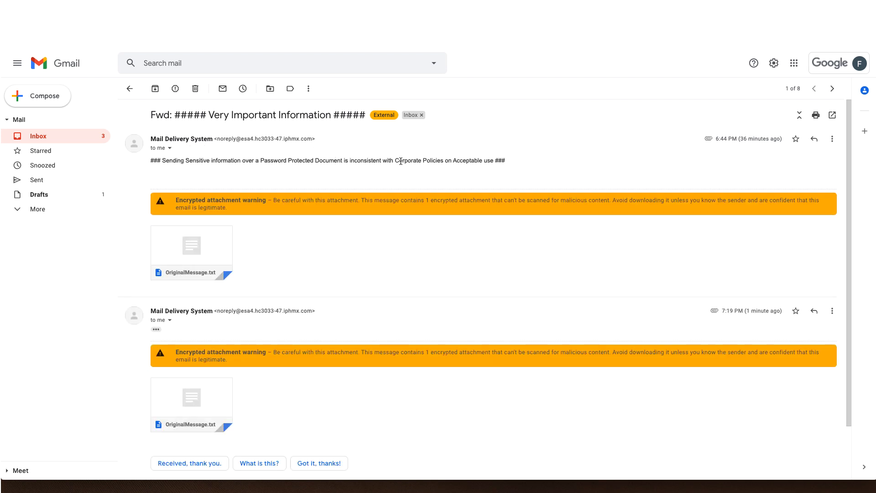
mouse_move(193, 249)
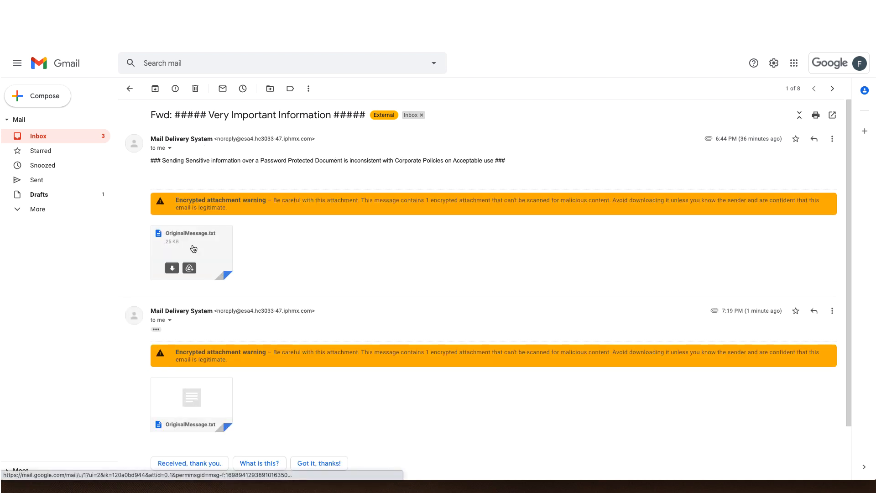